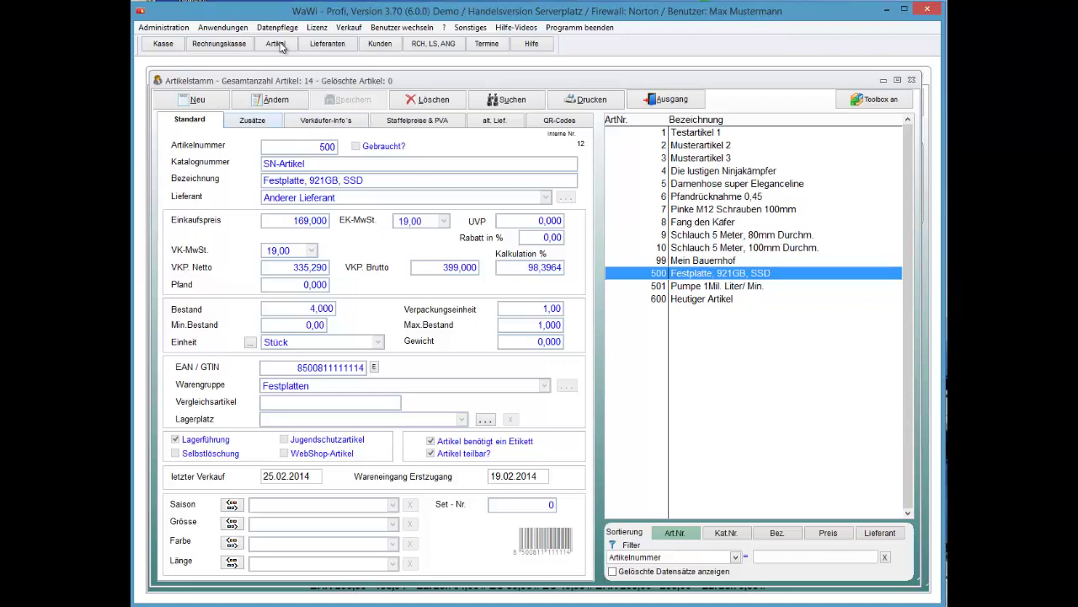
Examine the serial numbers stored in the additional details of article 500, then close the article master data
key("ctrl+Tab")
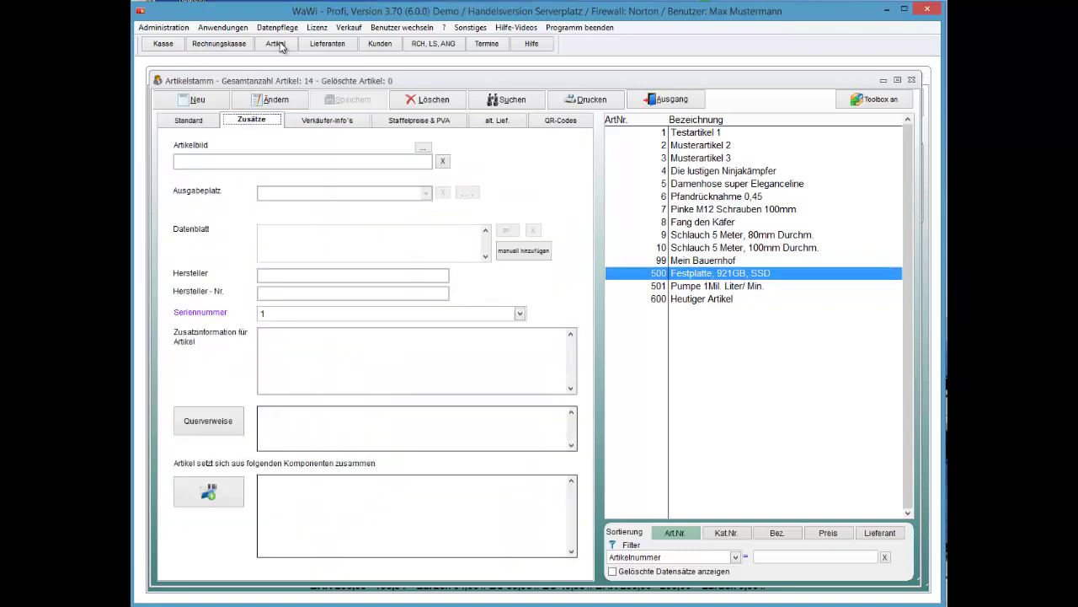
key("alt+Down")
key("Down")
key("Down")
key("Down")
key("Down")
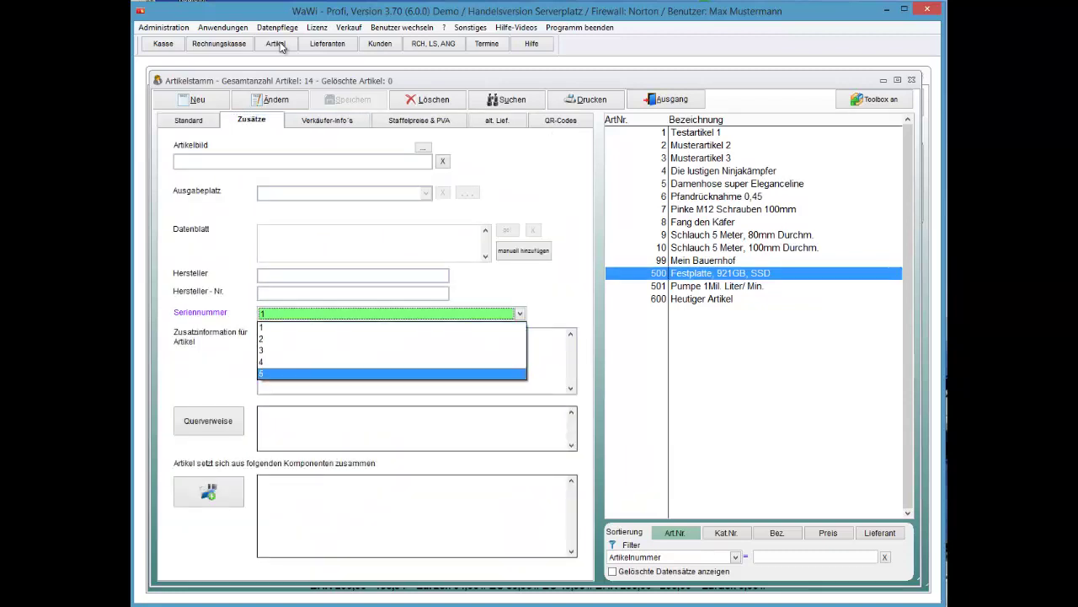
key("Home")
key("Down")
key("Down")
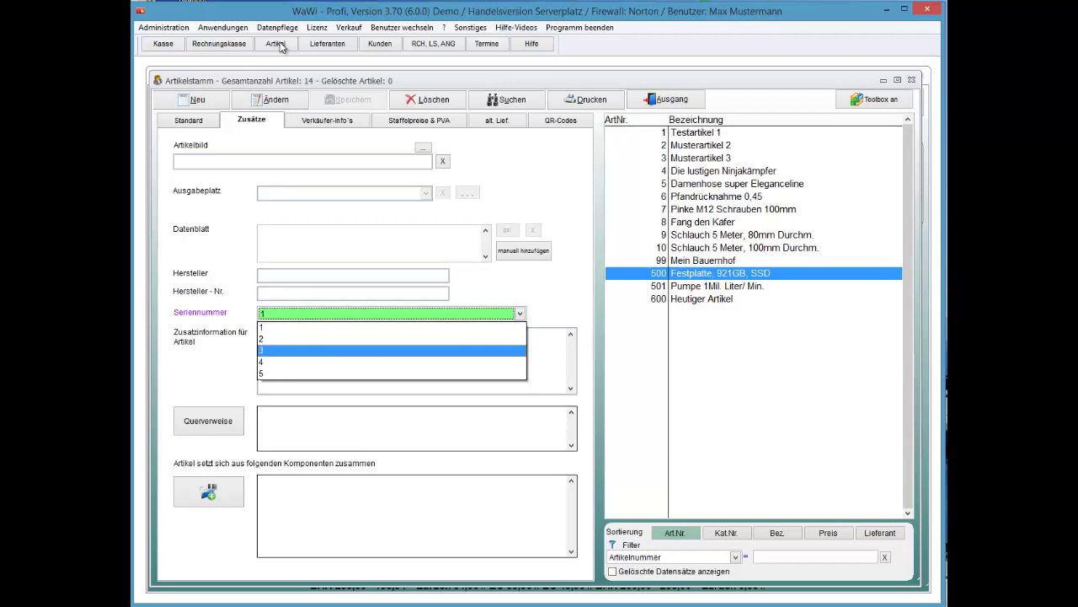
key("Up")
key("Up")
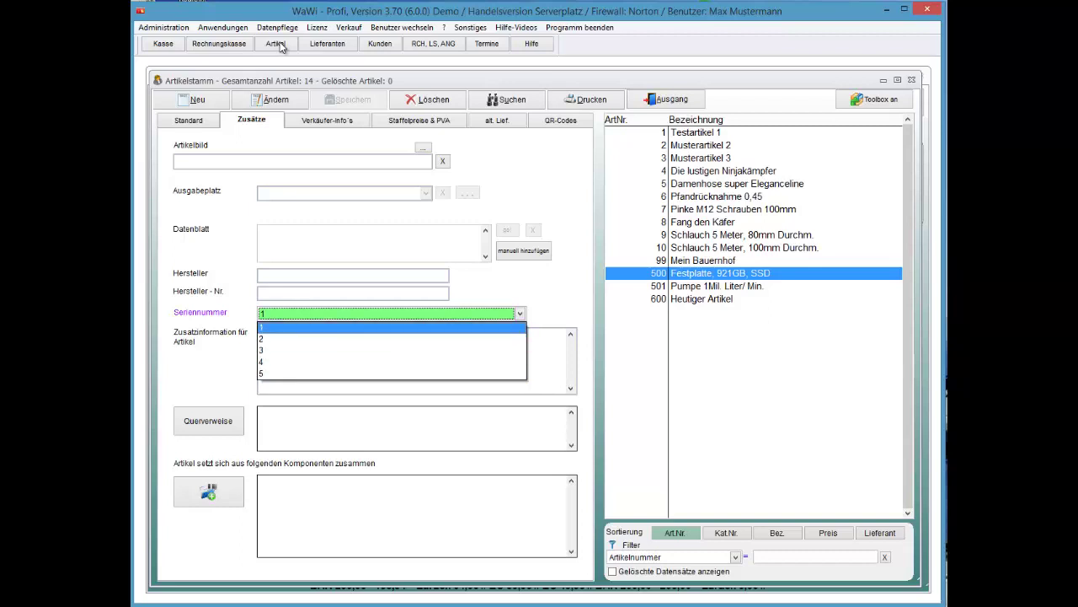
key("Return")
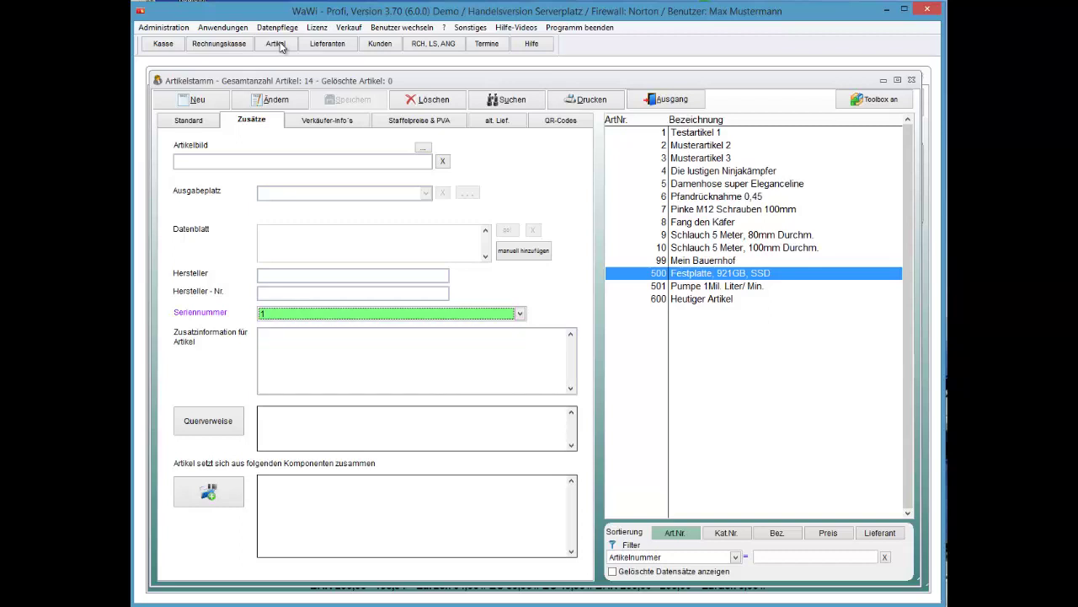
key("Escape")
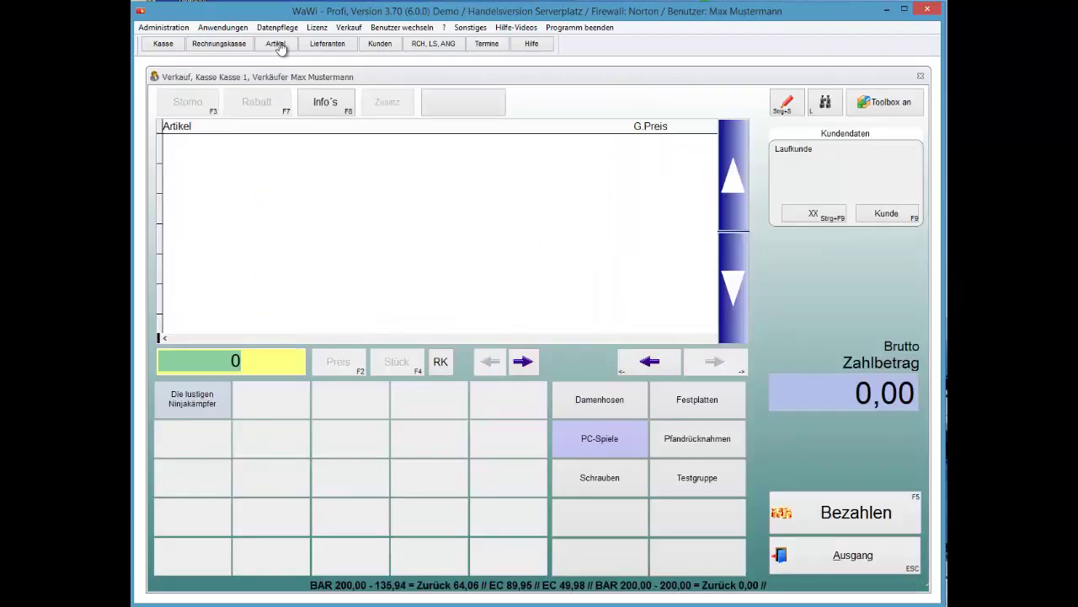
Add article 500 with serial number 3 to the sale
left_click(165, 363)
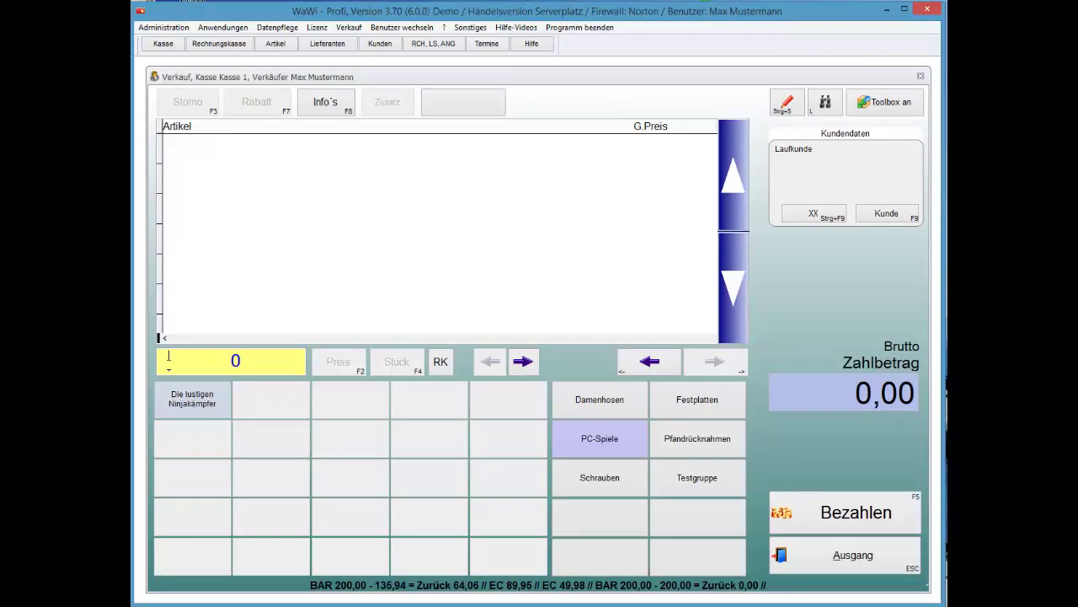
type("500")
key("Return")
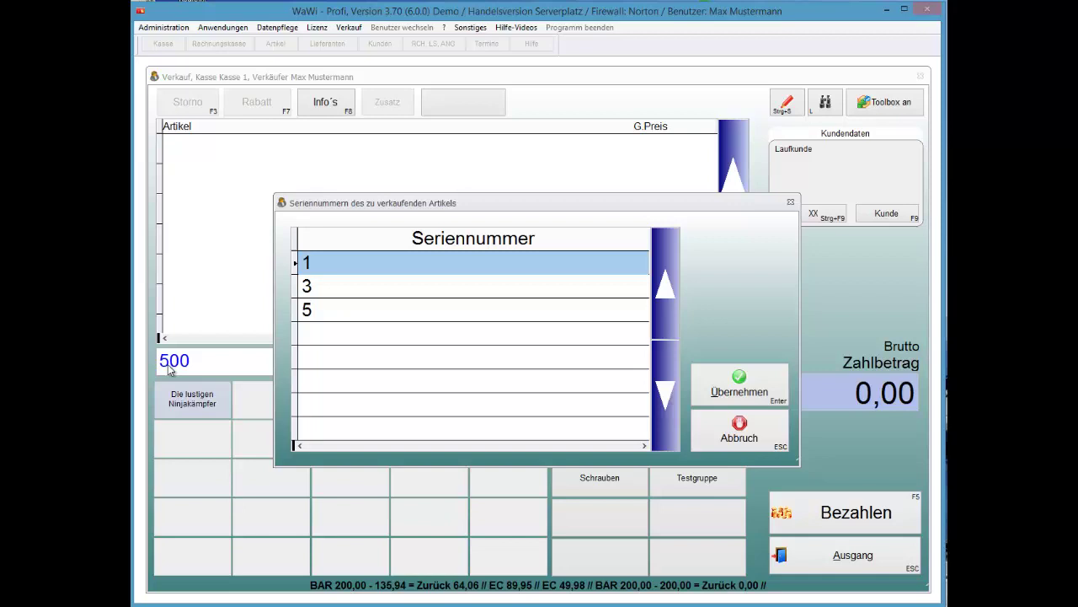
key("Down")
key("Return")
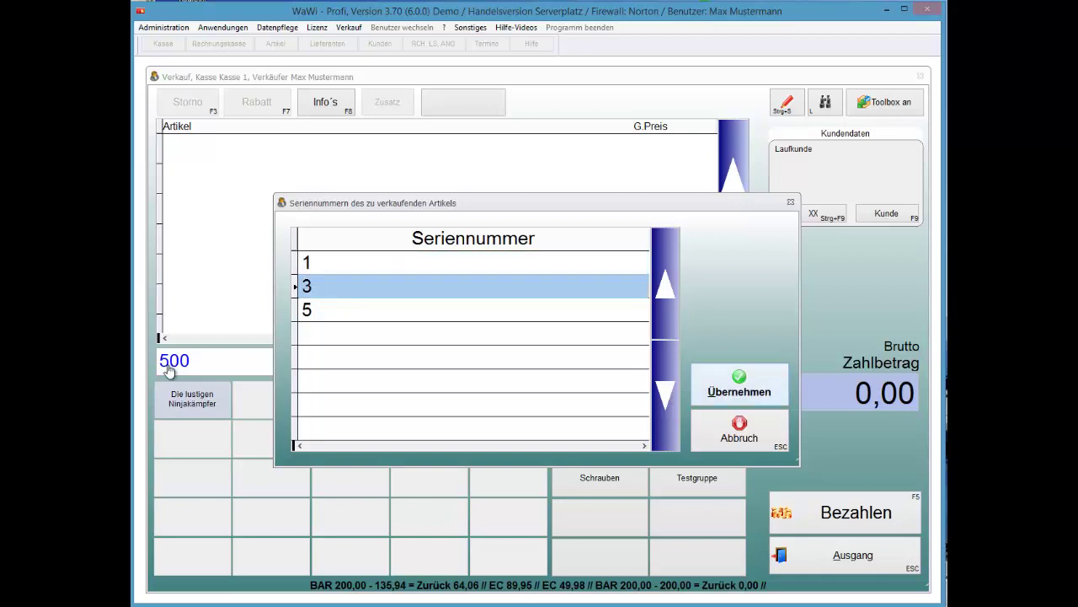
key("Return")
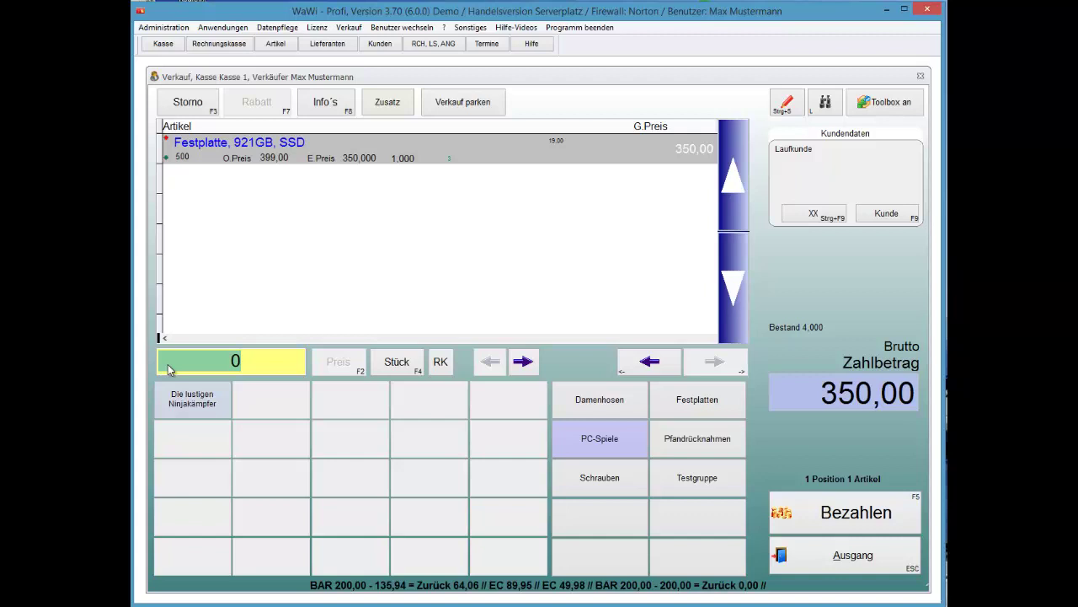
Try to change the quantity of the hard disk line in the sale
key("F4")
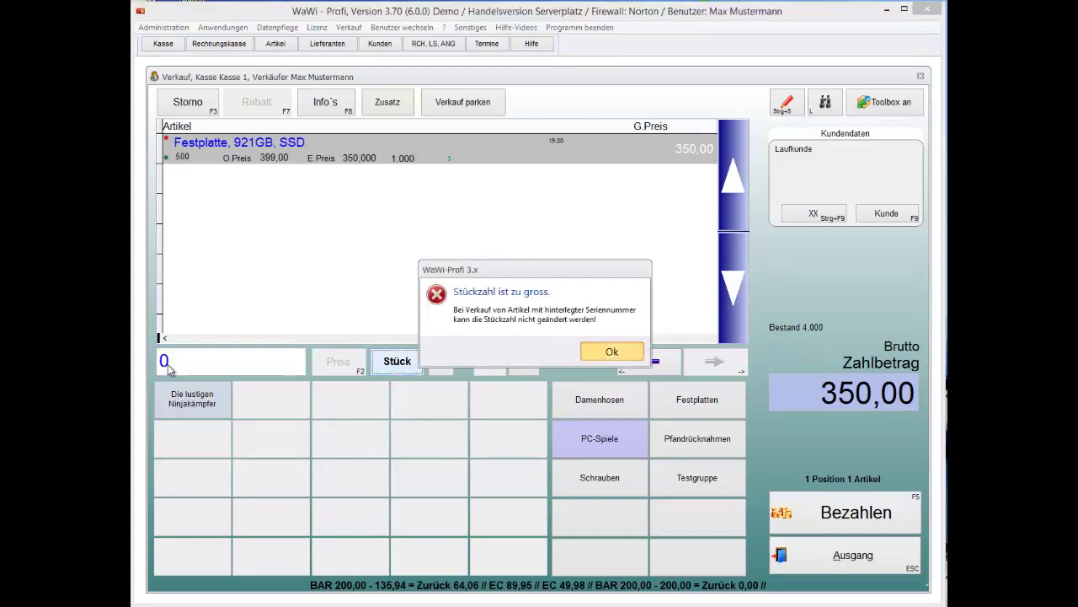
key("Return")
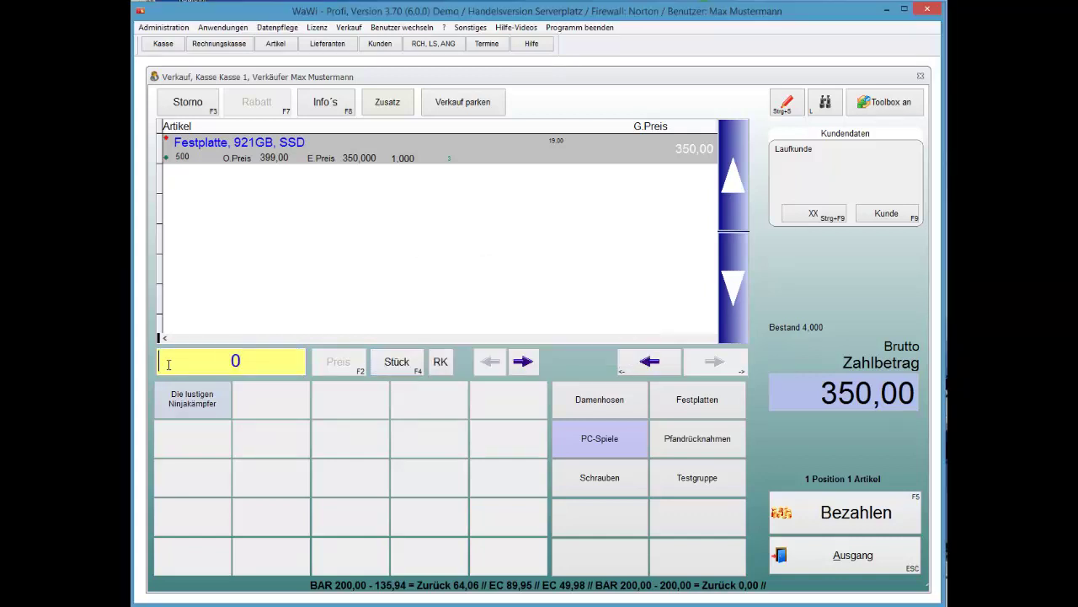
Add article 500 to the sale a second time with serial number 5
double_click(168, 364)
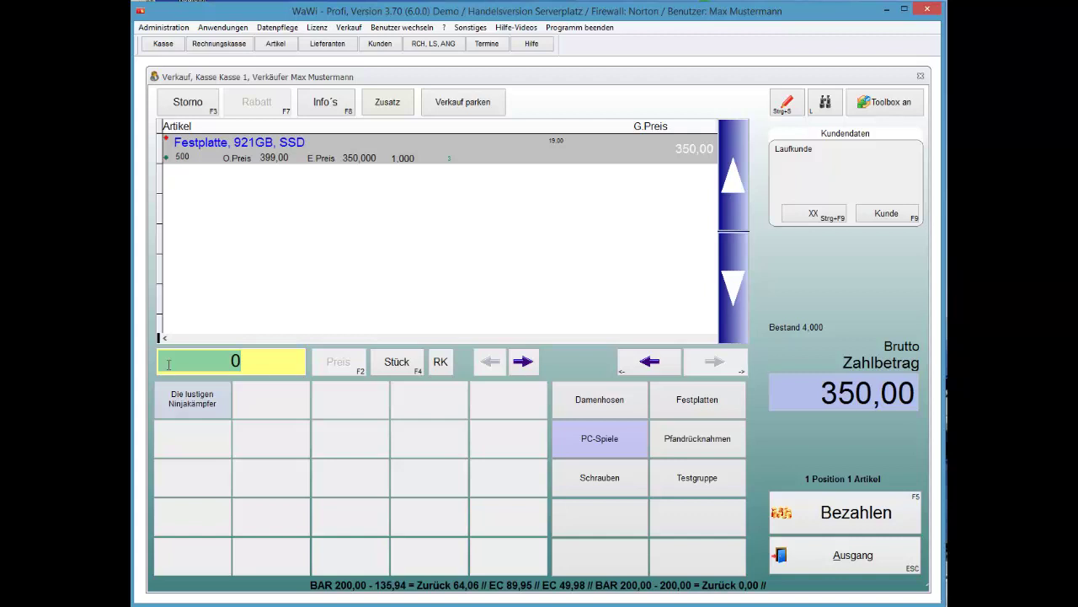
left_click(168, 364)
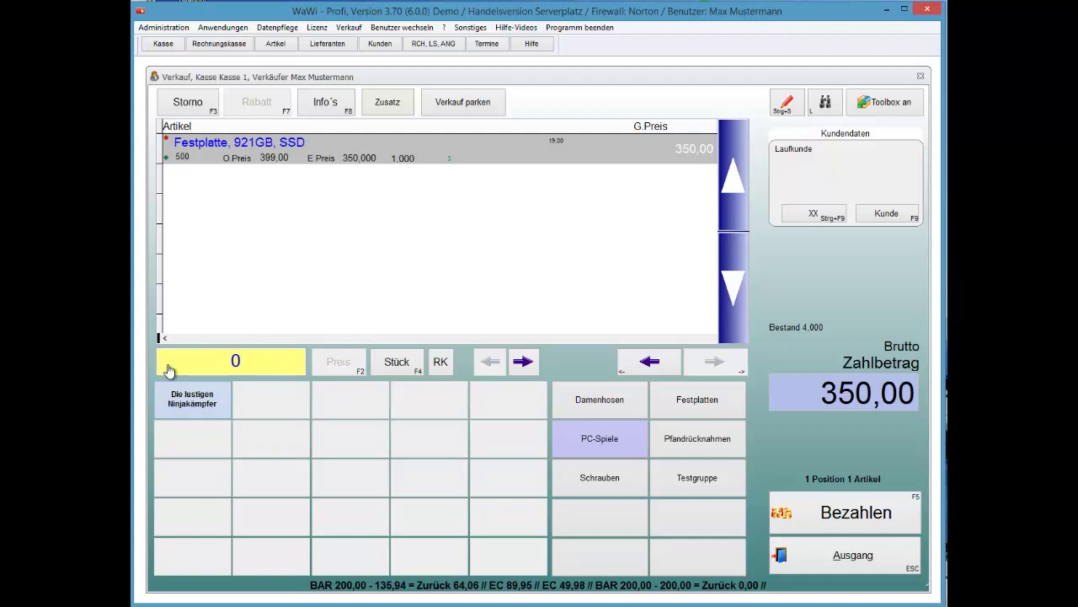
type("500")
key("Return")
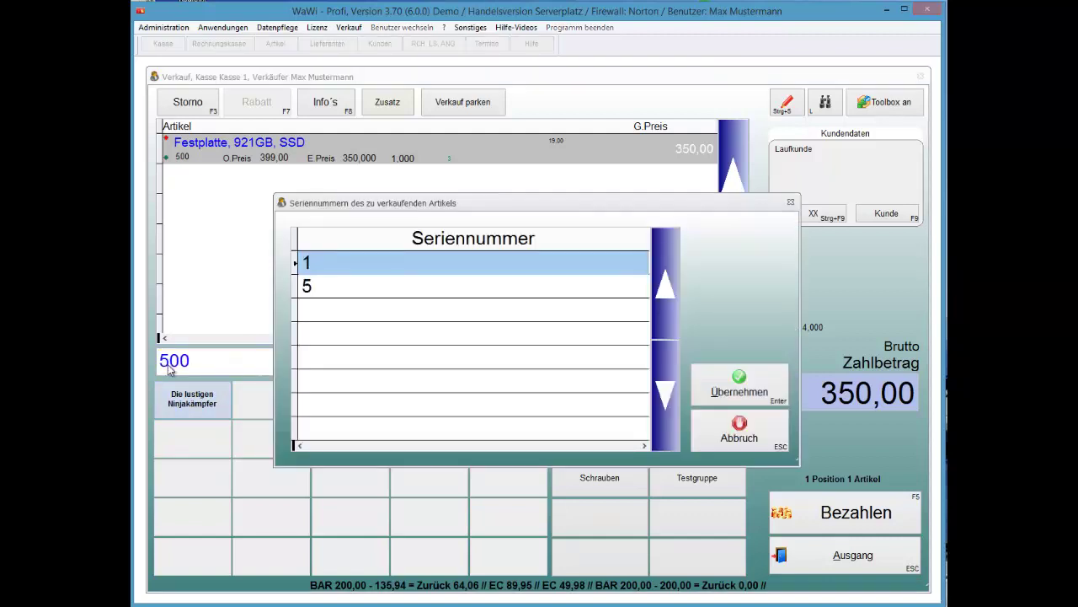
key("Down")
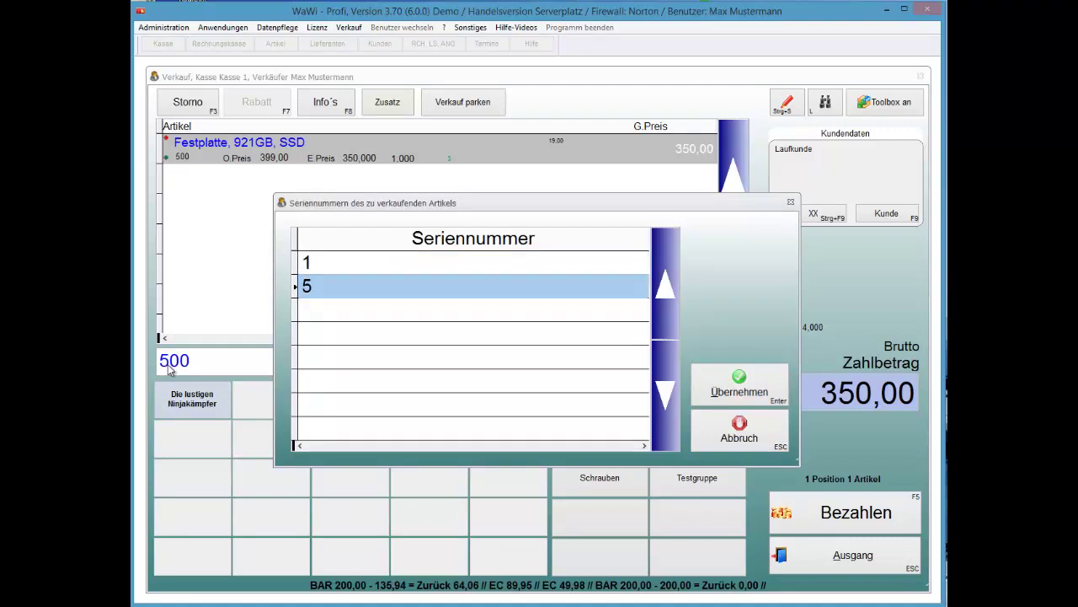
key("Return")
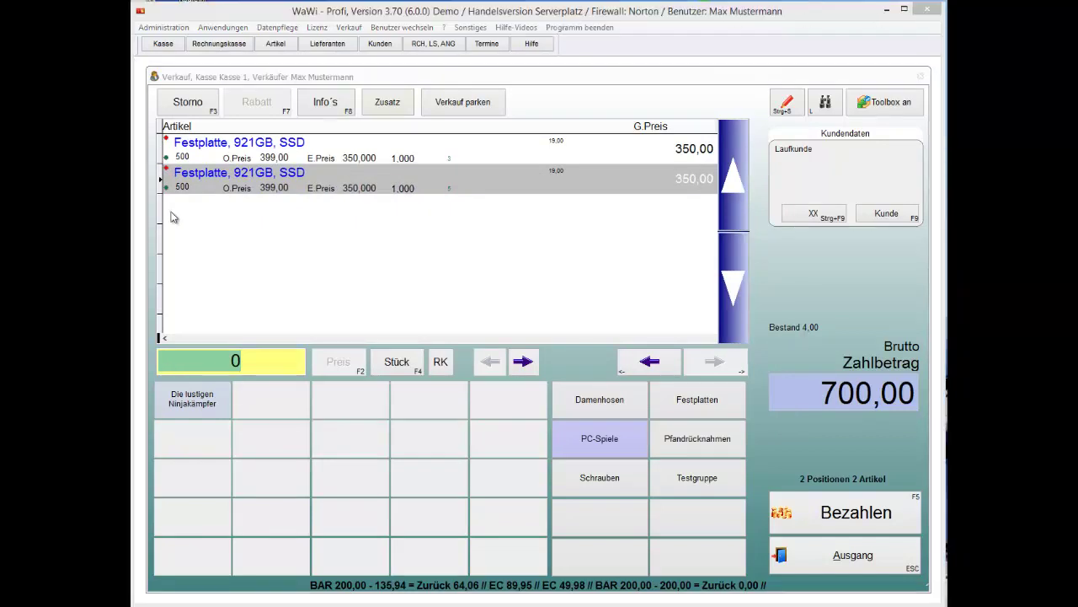
Complete the two-item sale as a cash payment with the exact amount received
left_click(185, 157)
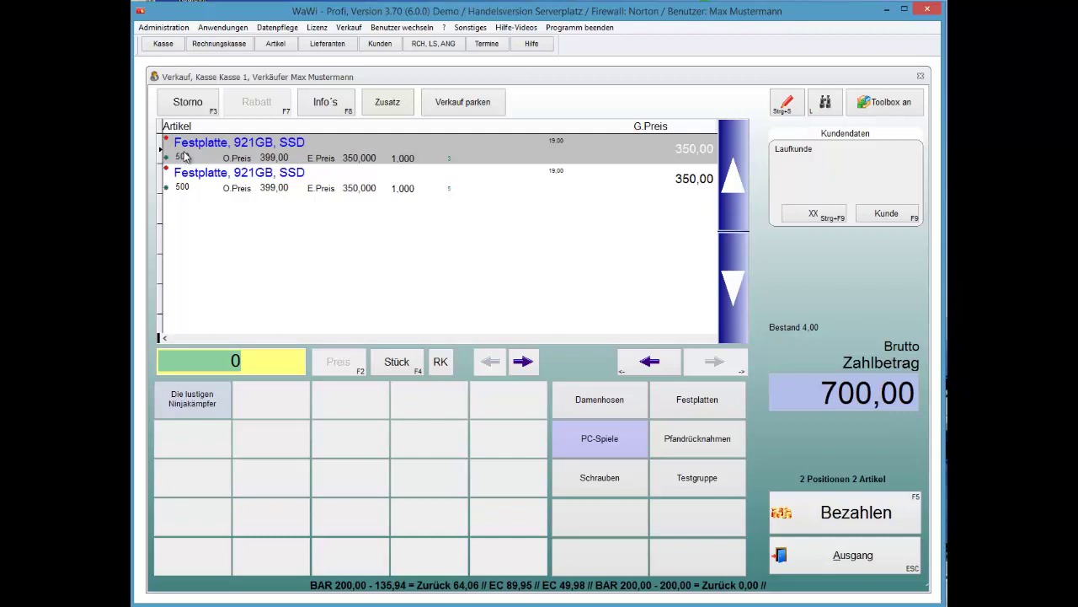
key("F5")
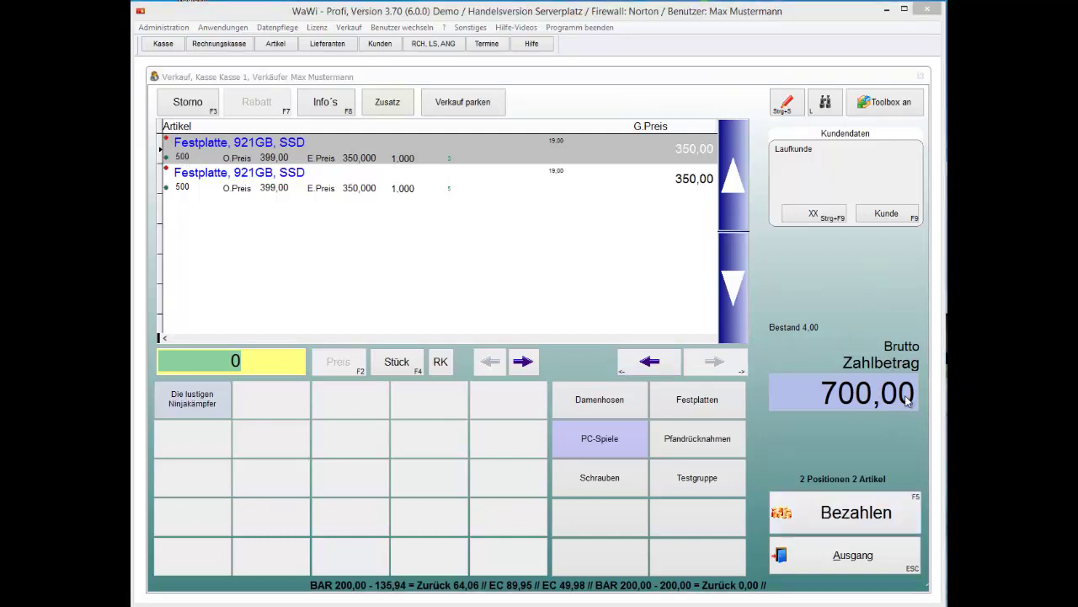
left_click(432, 180)
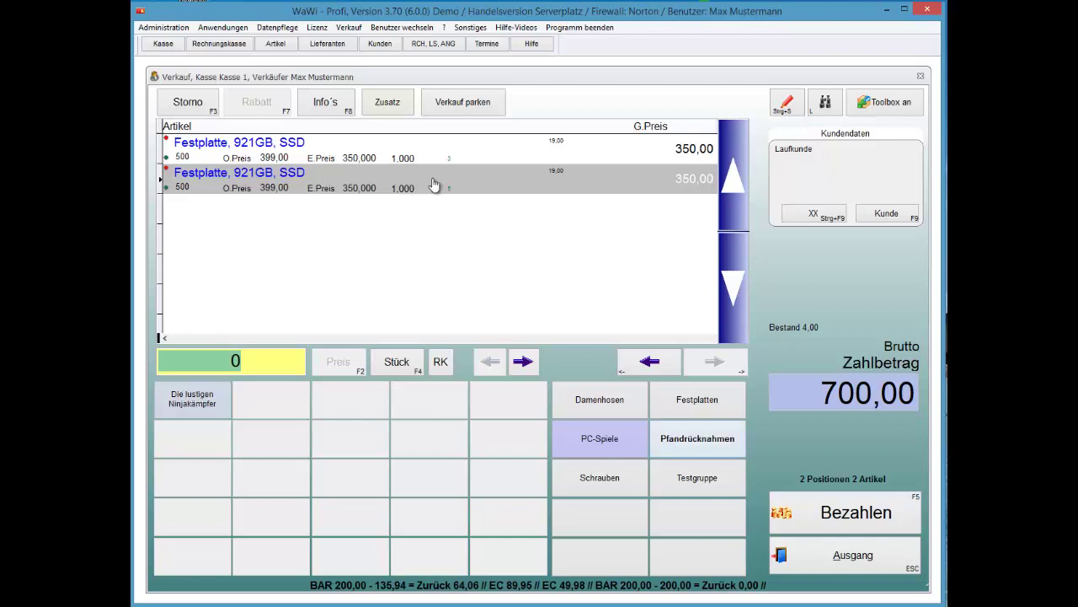
key("F5")
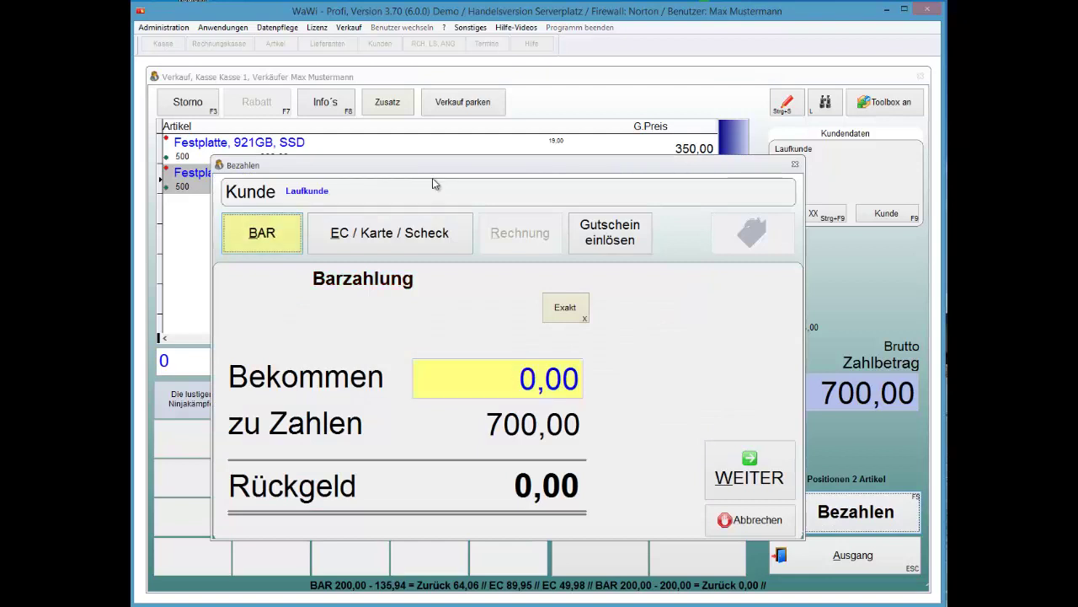
key("x")
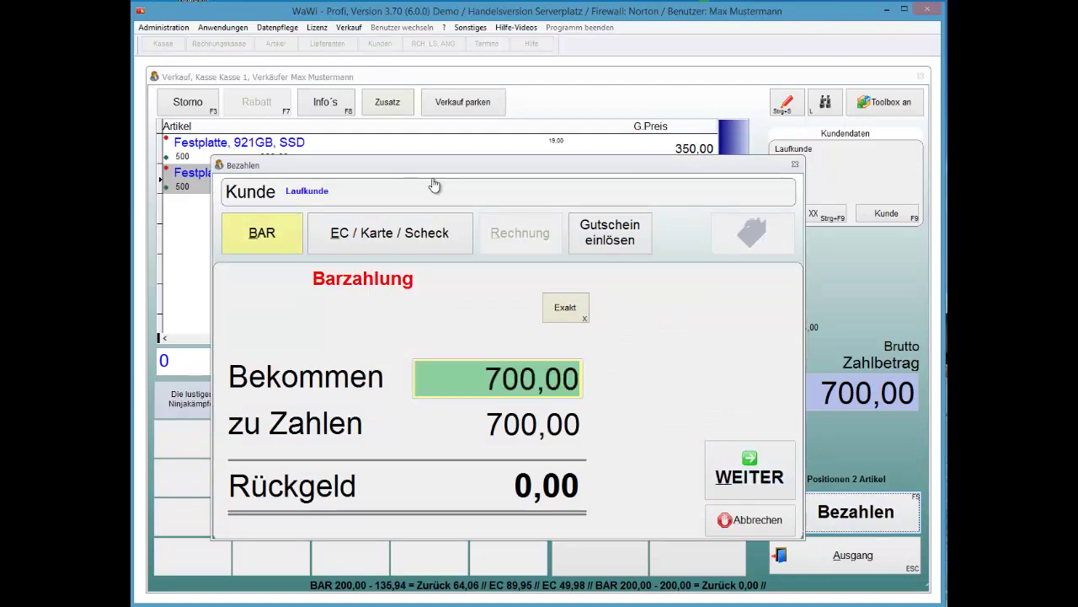
key("w")
key("n")
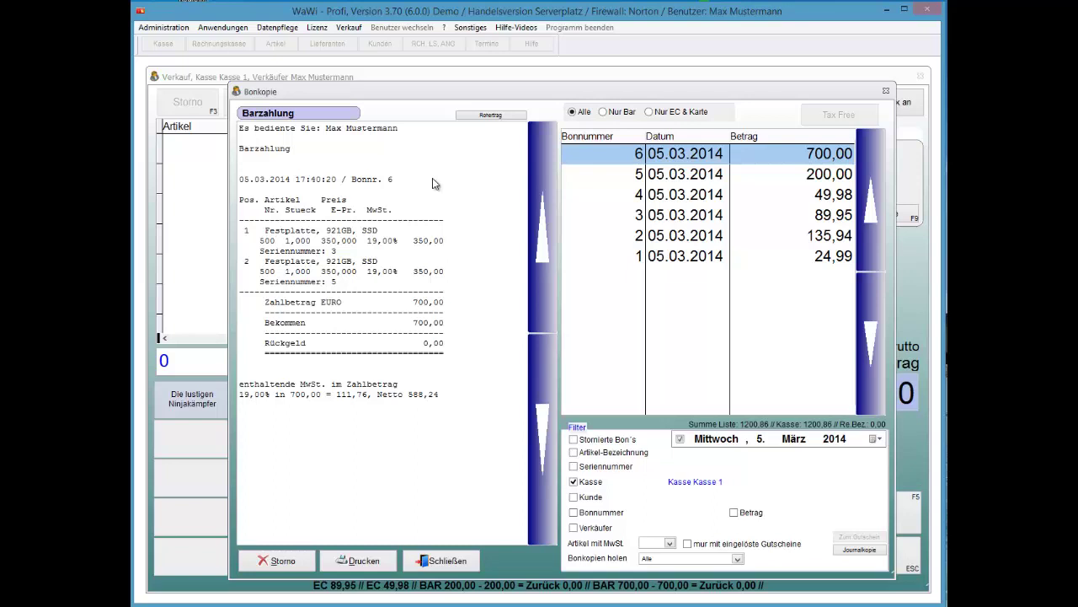
Filter the receipt copies by serial number 5
key("End")
key("Home")
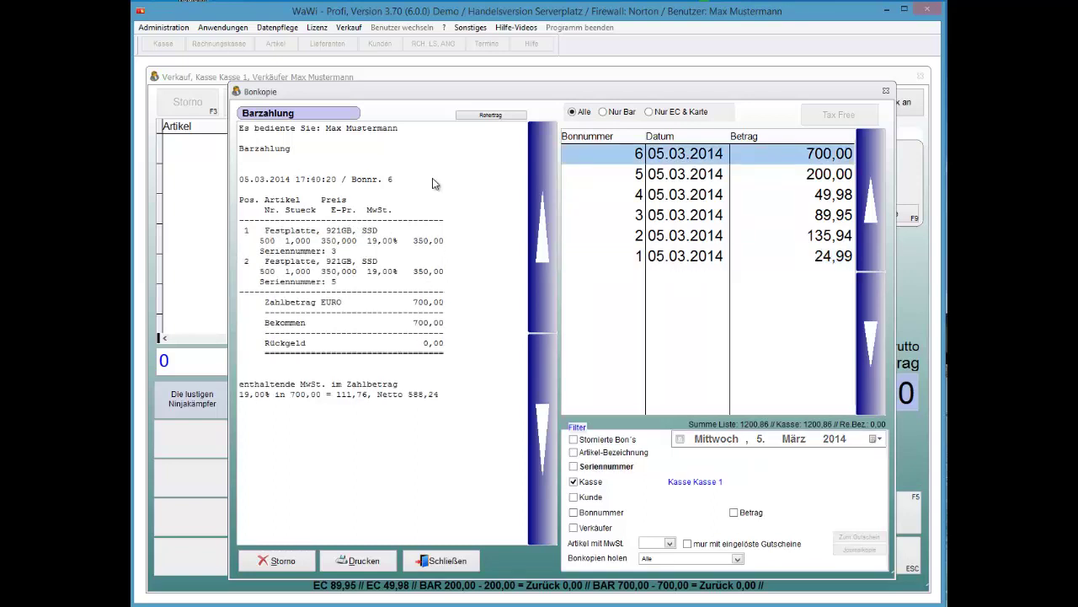
key("Tab")
key("space")
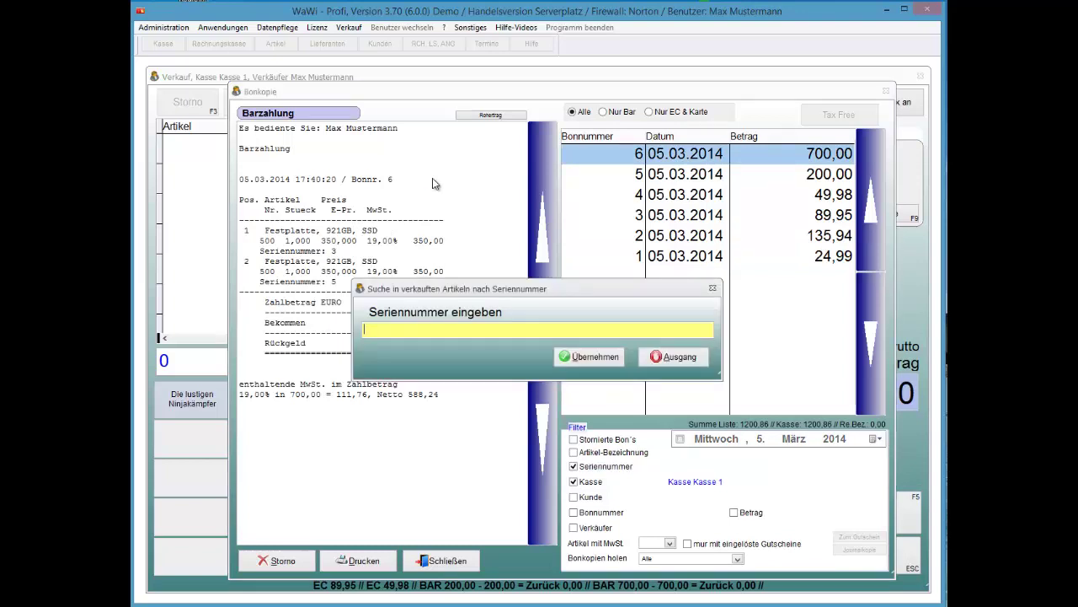
type("5")
key("Return")
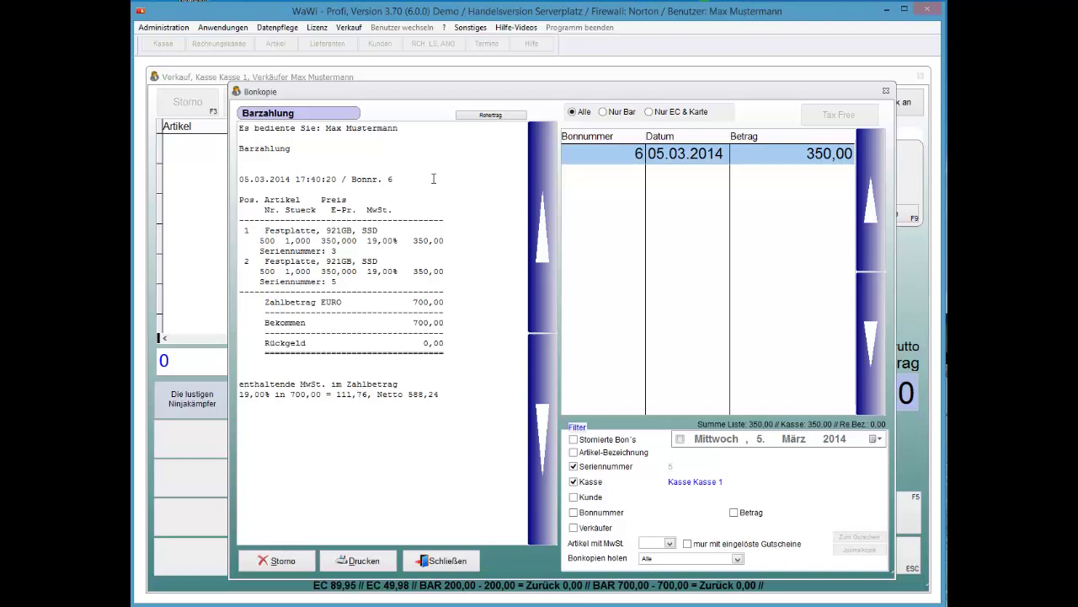
Filter the receipt copies by serial number 552233 instead, then close the receipt copies
key("space")
key("space")
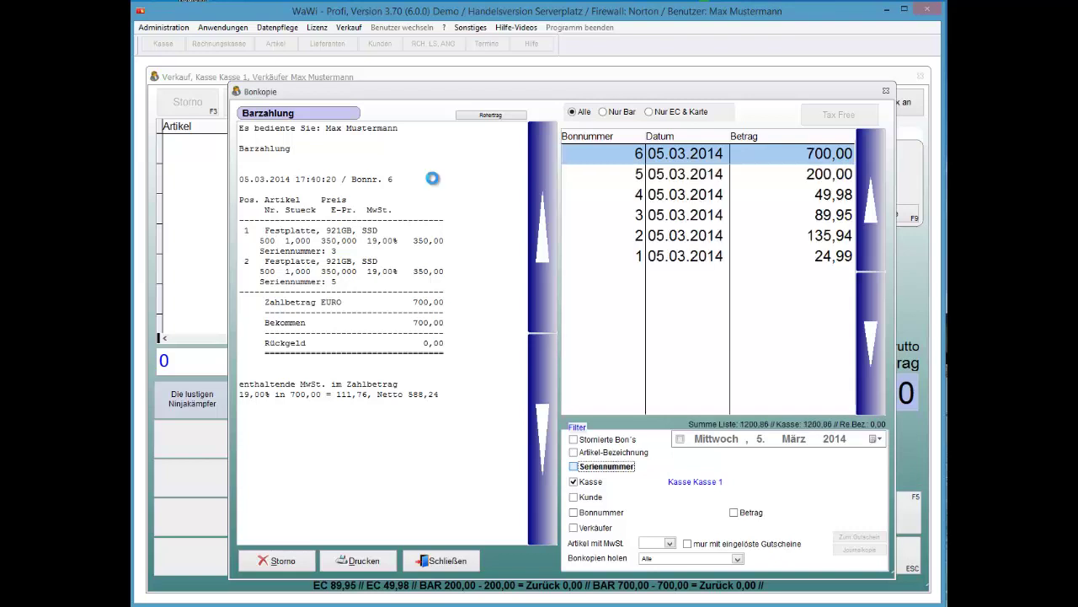
type("552233")
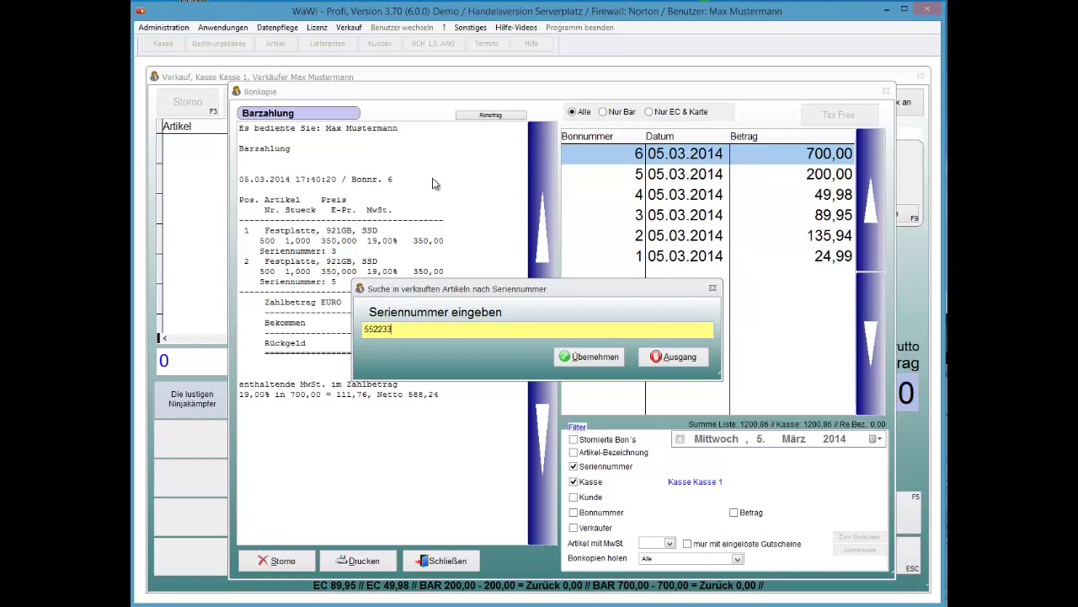
key("Tab")
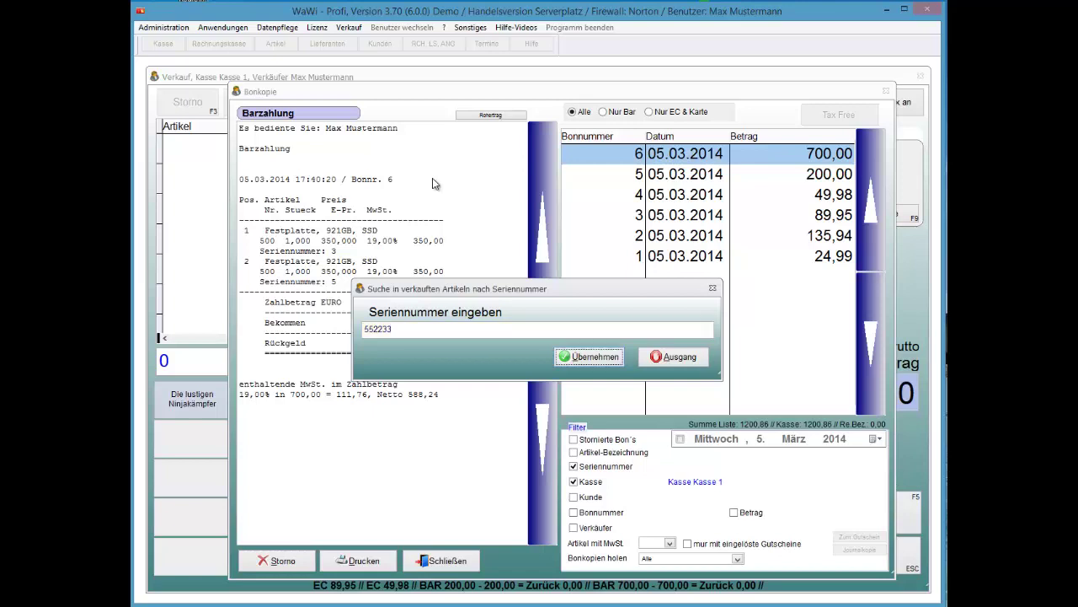
key("Return")
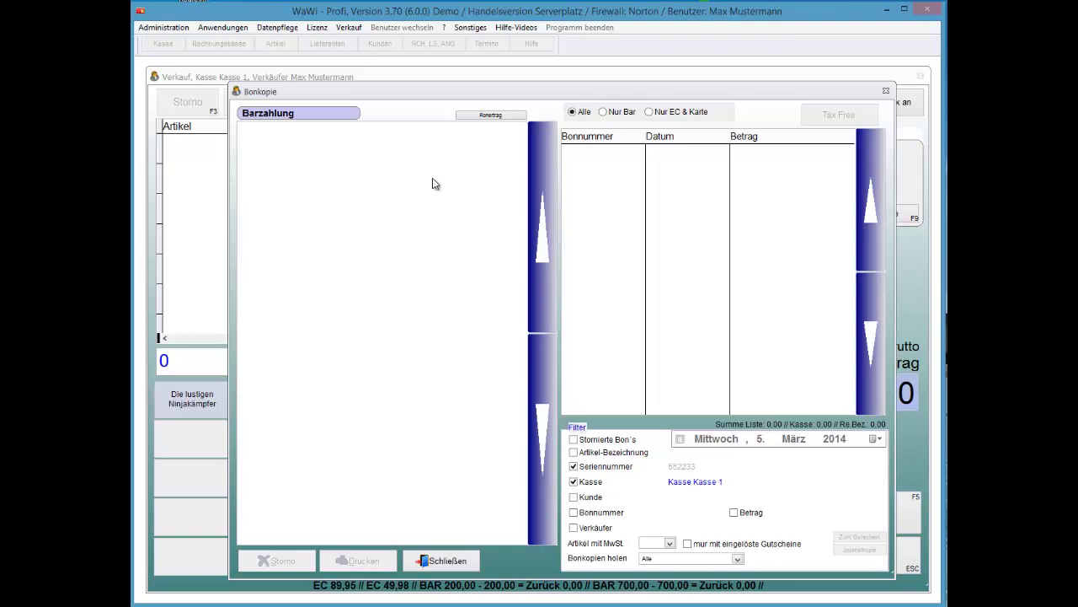
left_click(574, 466)
key("Escape")
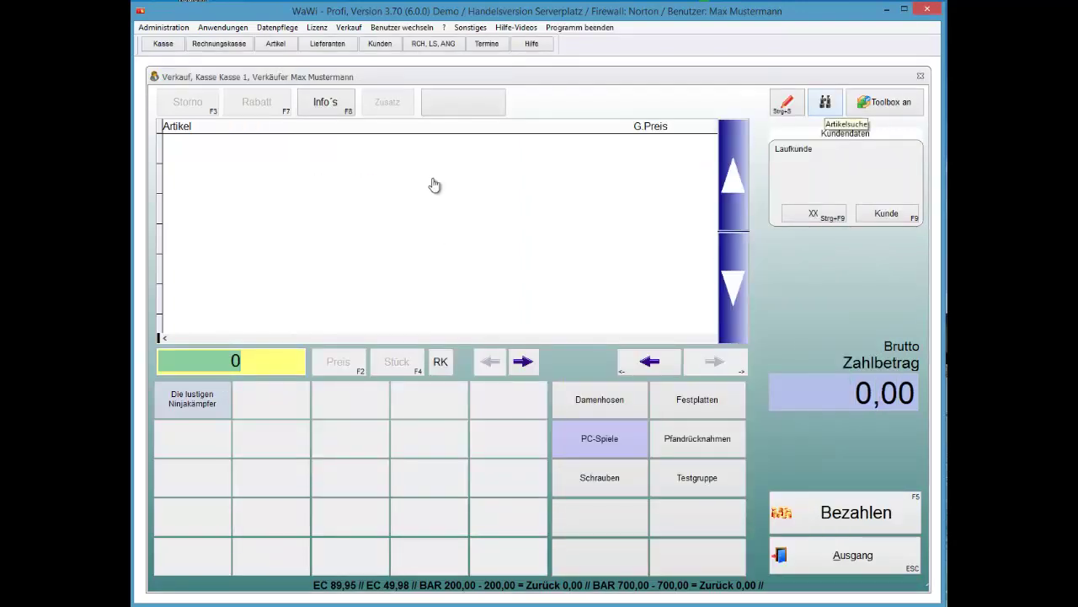
Use the article search to add Festplatte, 921GB, SSD with serial number 1 to a new sale
left_click(825, 102)
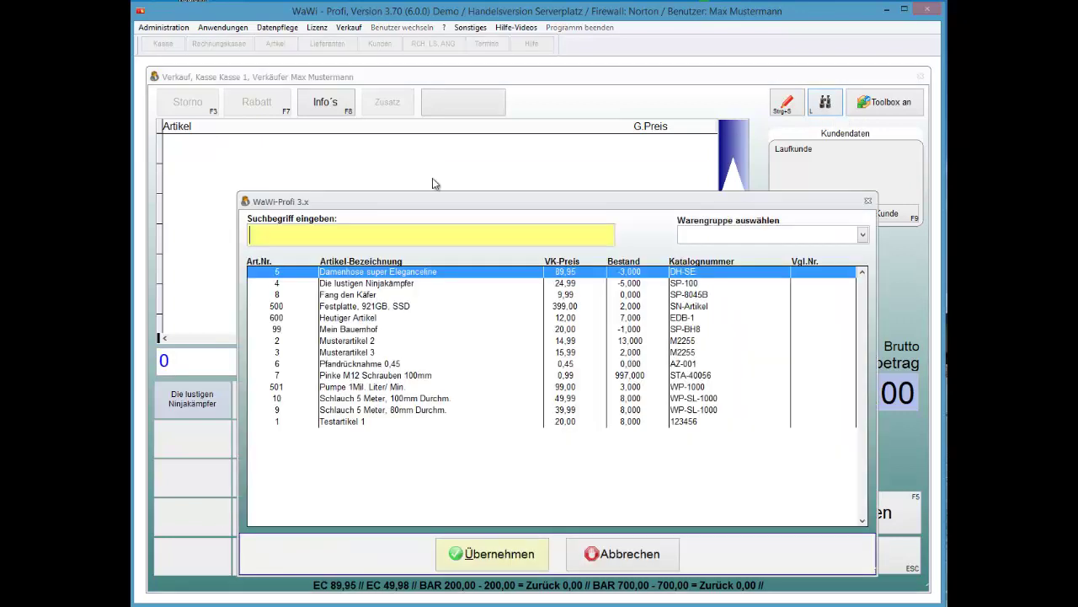
key("Down")
key("Down")
key("Down")
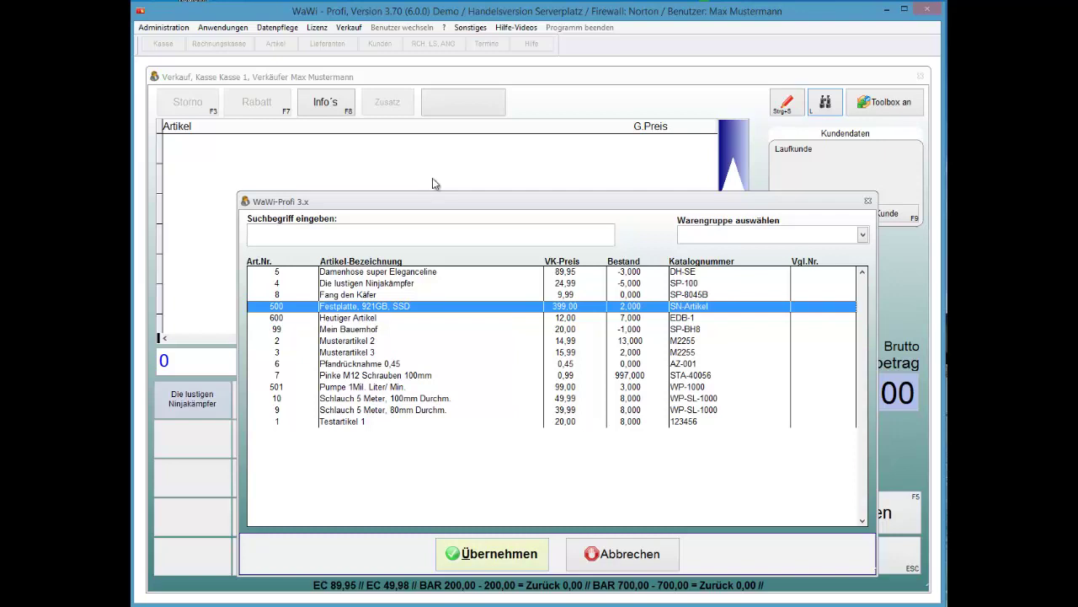
key("Return")
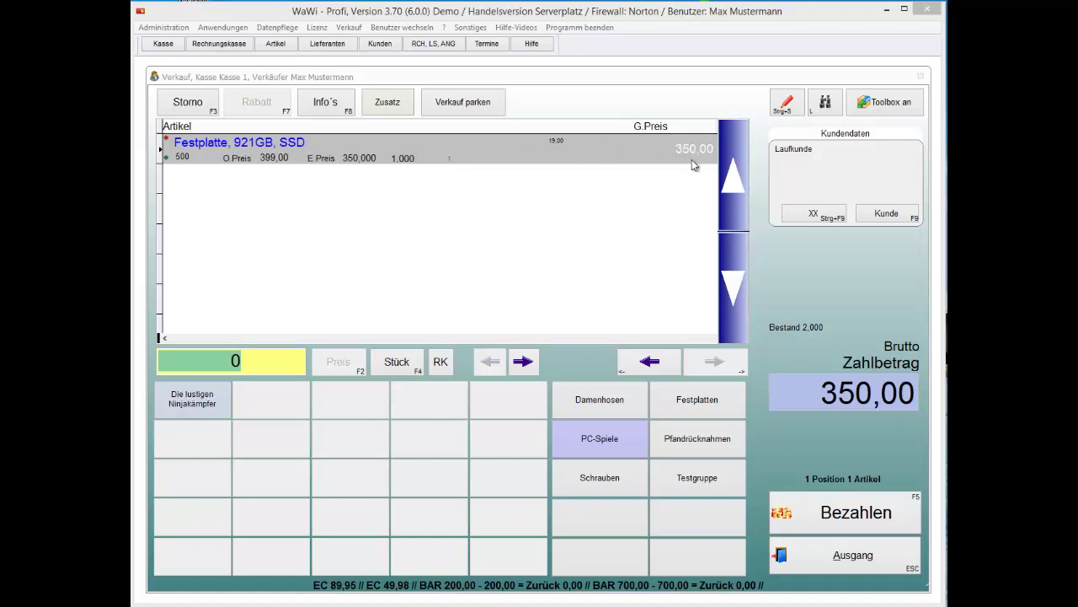
Assign the first listed customer to the hard disk sale and open its payment
left_click(885, 218)
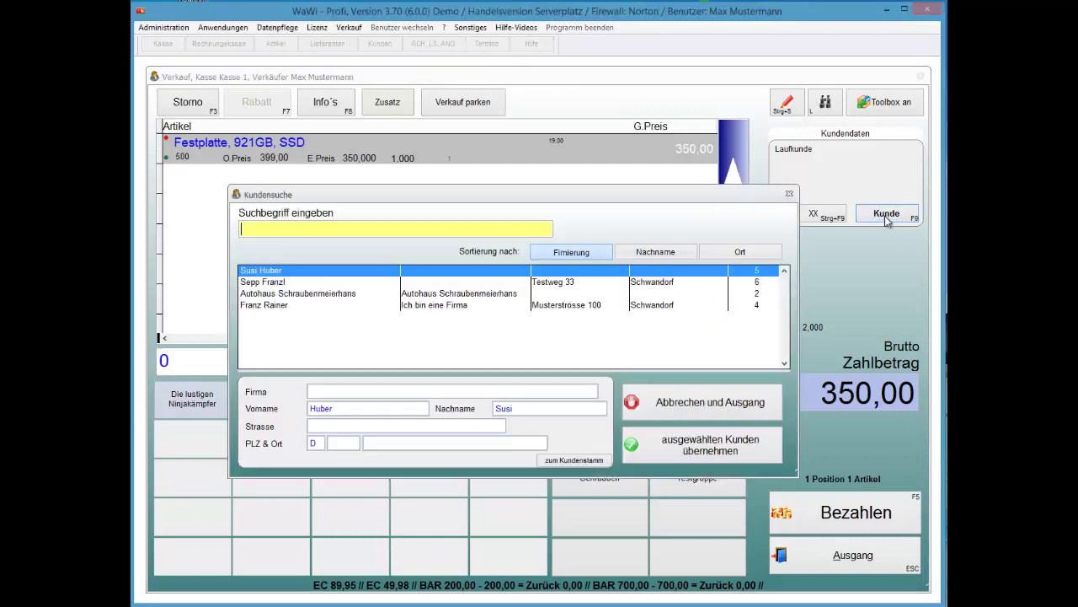
key("Return")
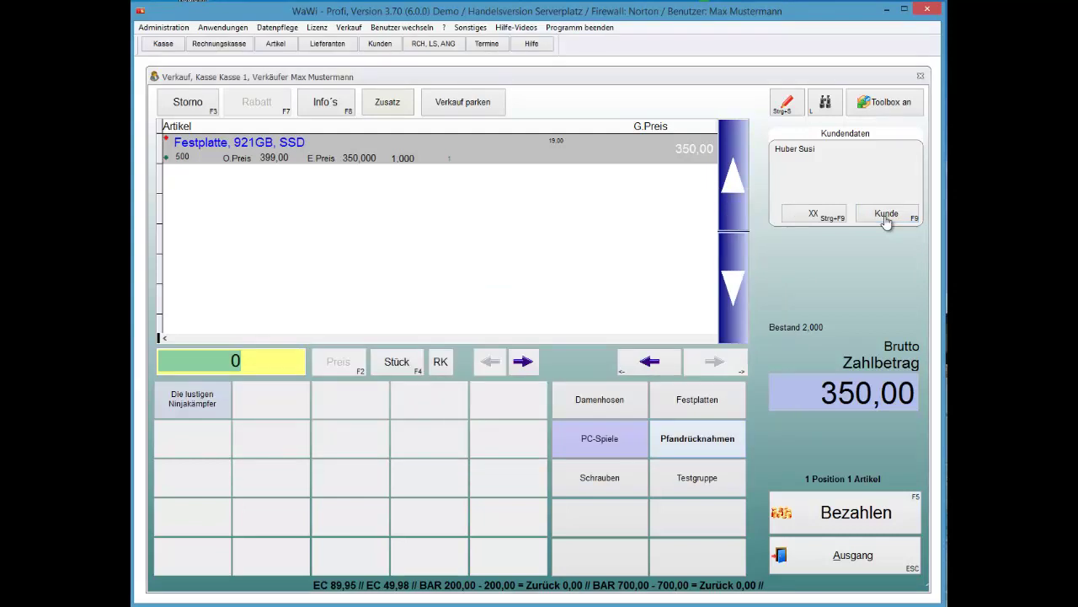
key("F5")
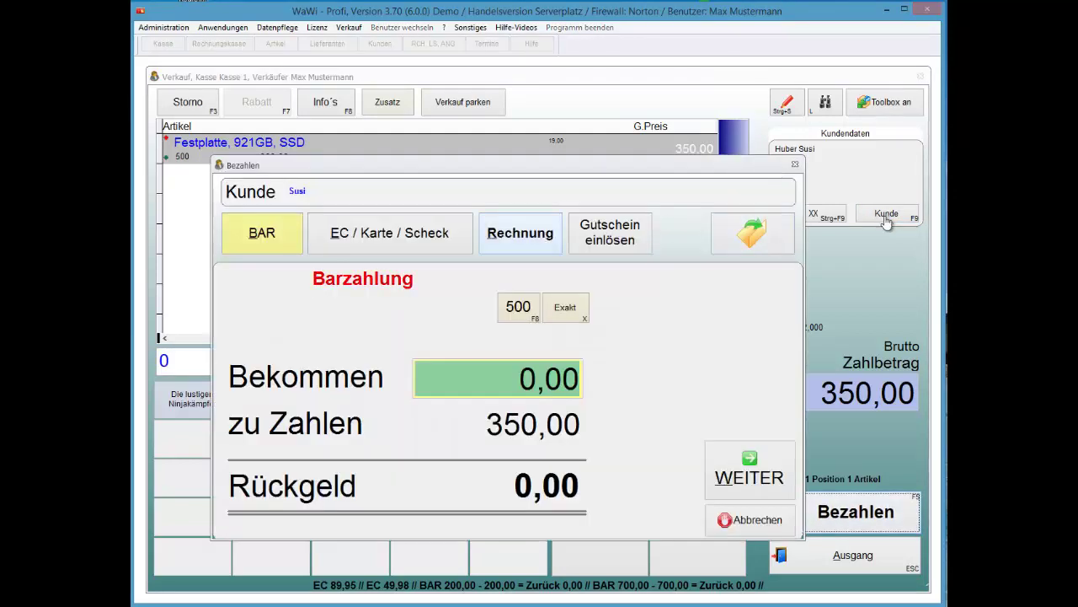
Book the sale as an Angebot without an additional remark and acknowledge the serial number notice
left_click(752, 233)
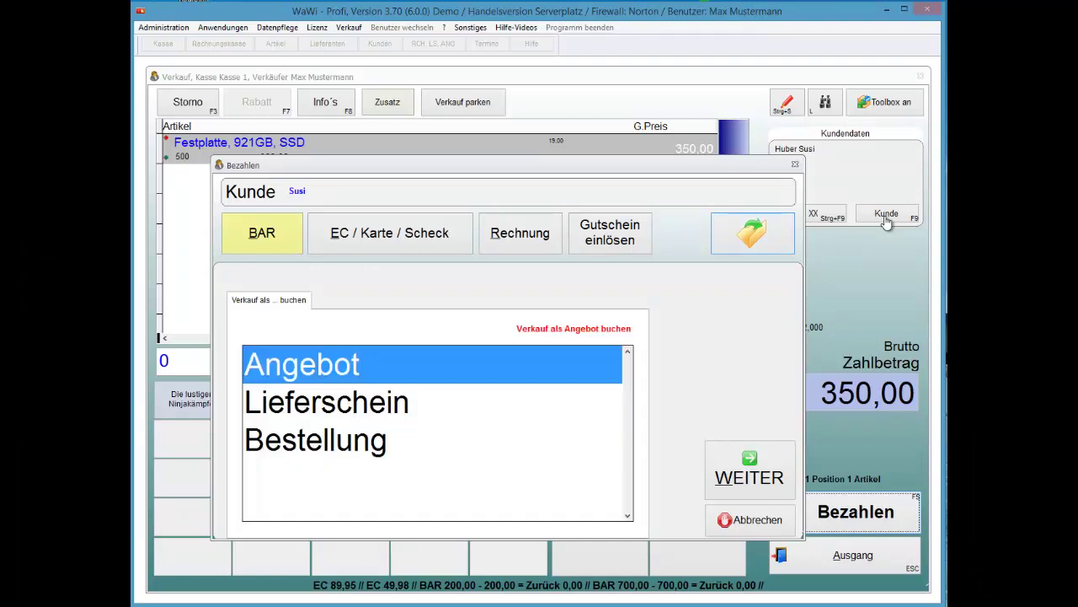
key("Tab")
key("Down")
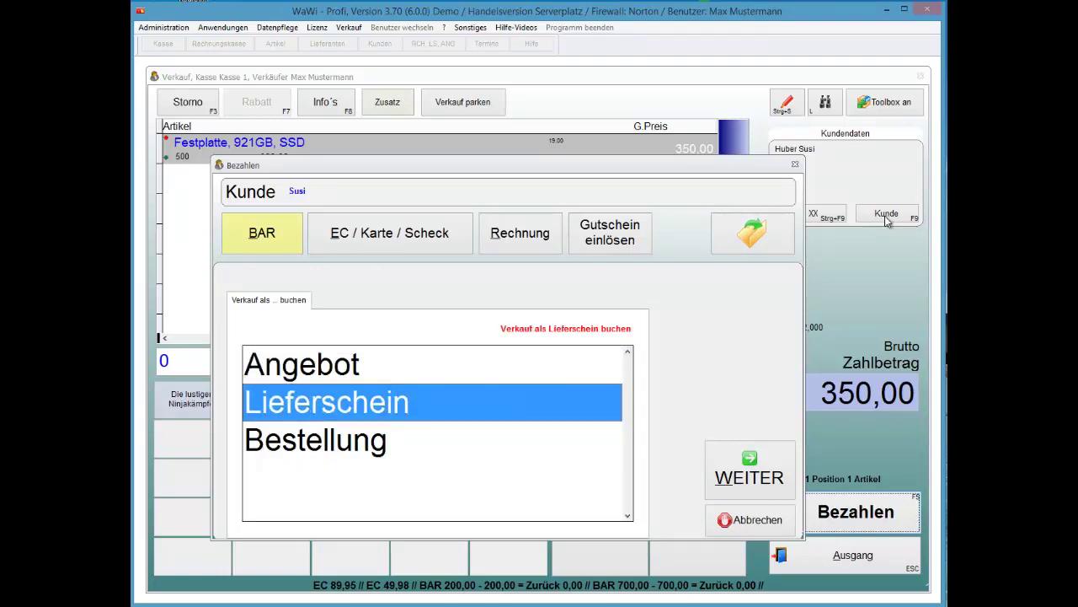
key("Down")
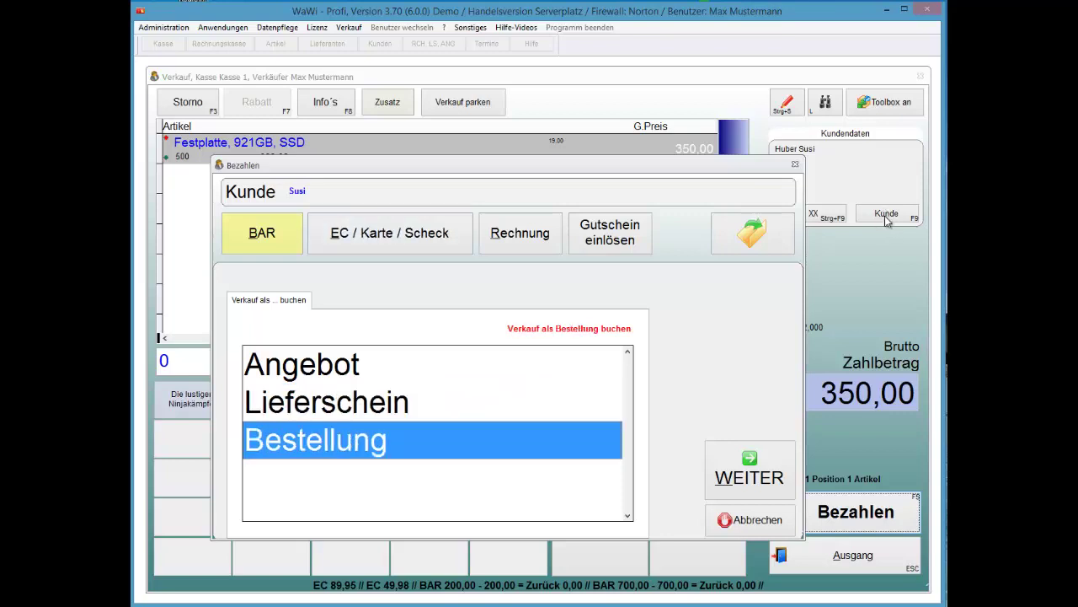
key("Up")
key("Up")
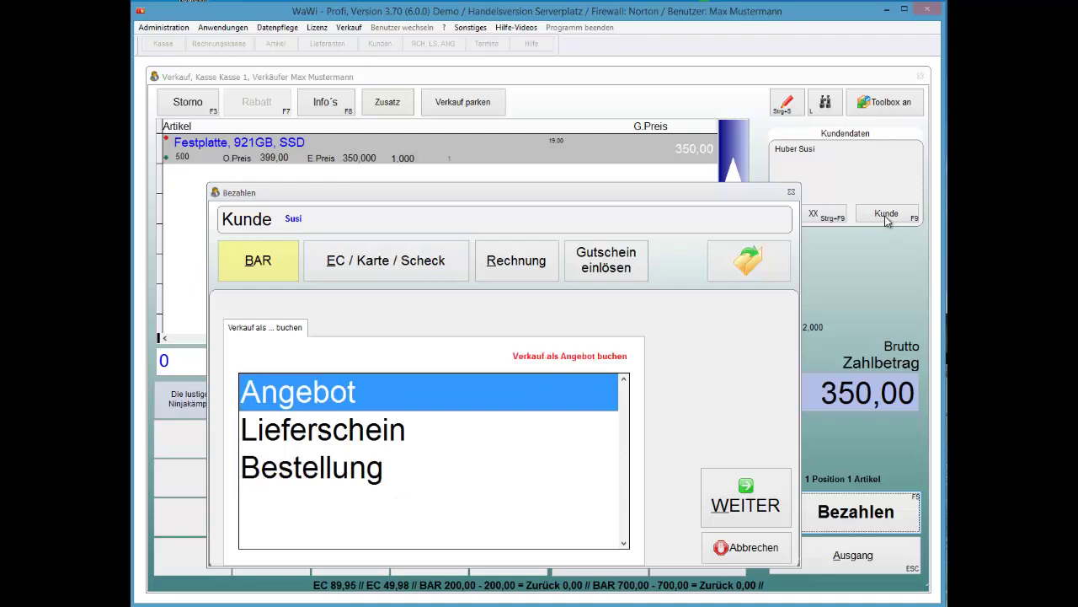
key("Return")
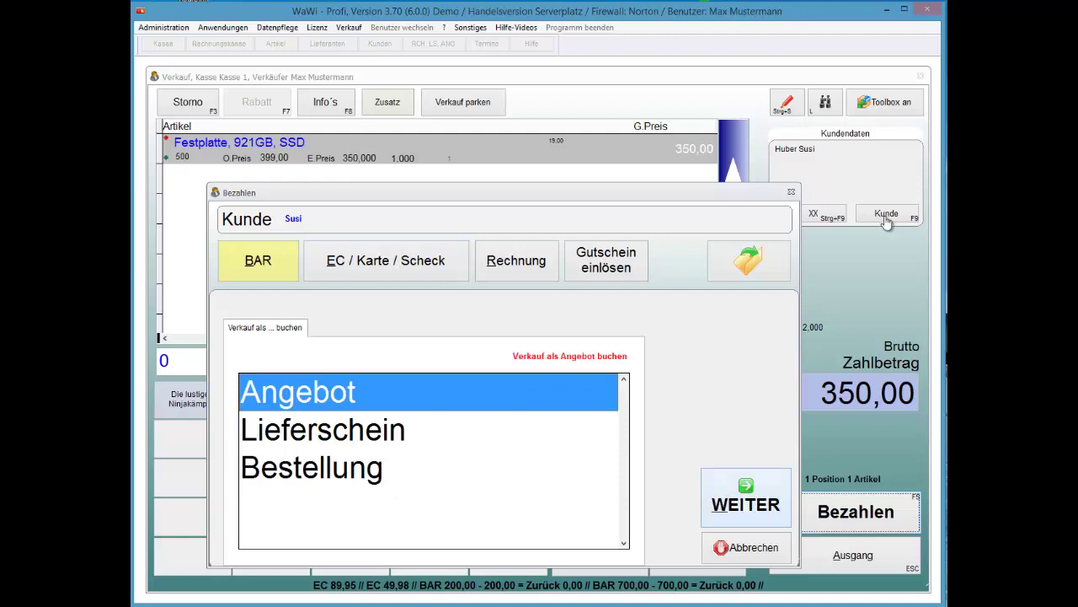
key("Return")
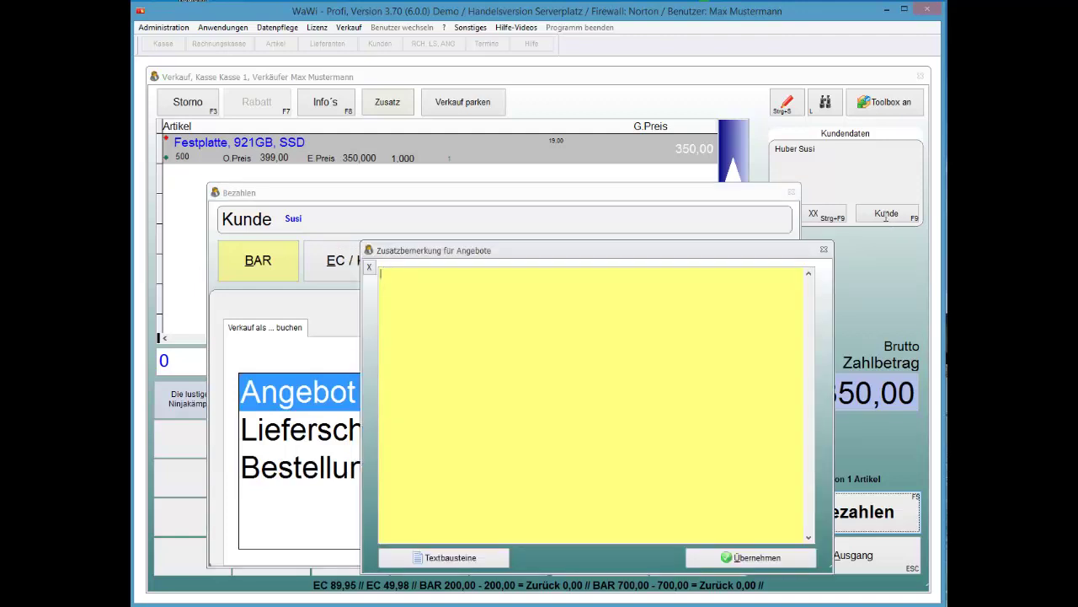
key("Tab")
key("Return")
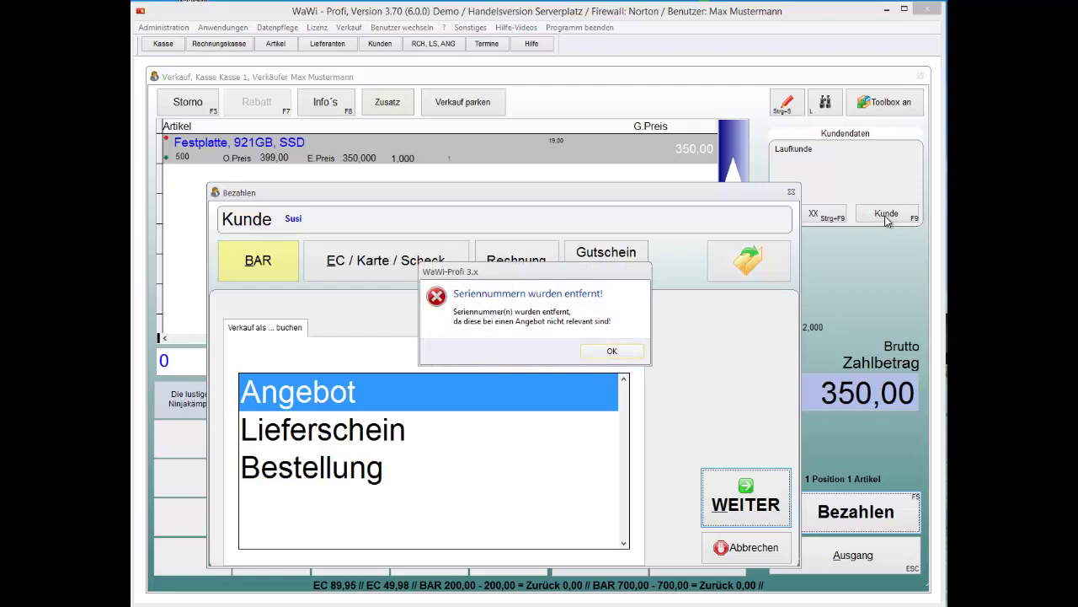
key("Return")
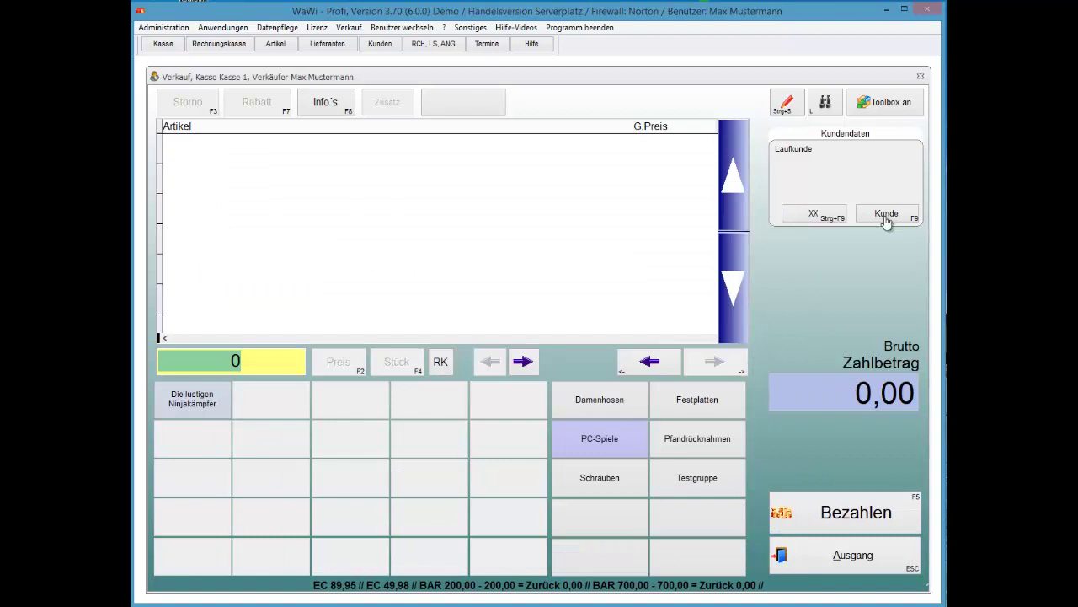
left_click(887, 216)
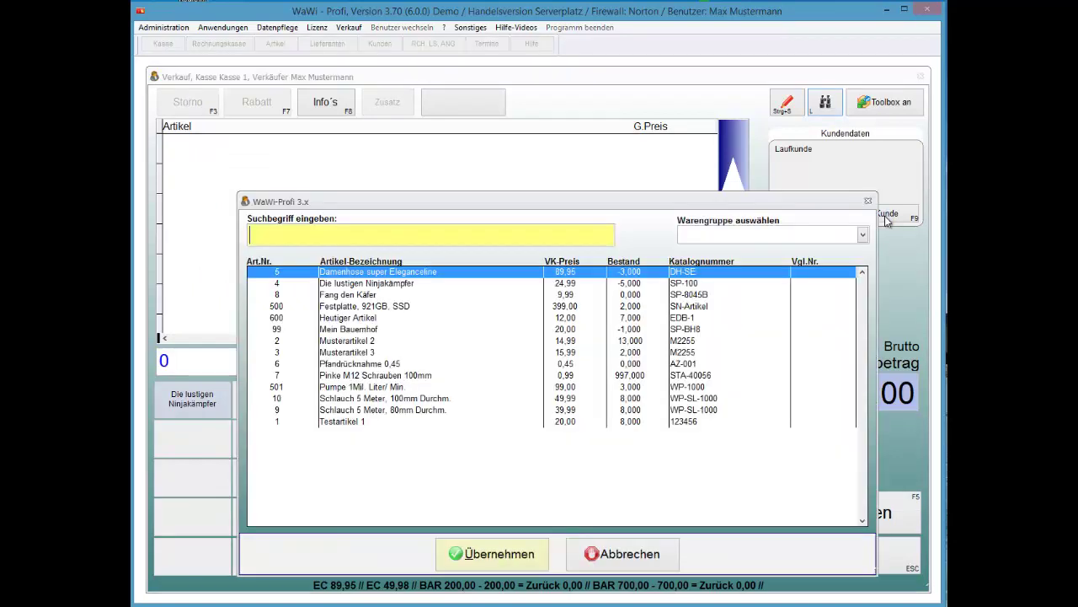
key("Down")
key("Down")
key("Down")
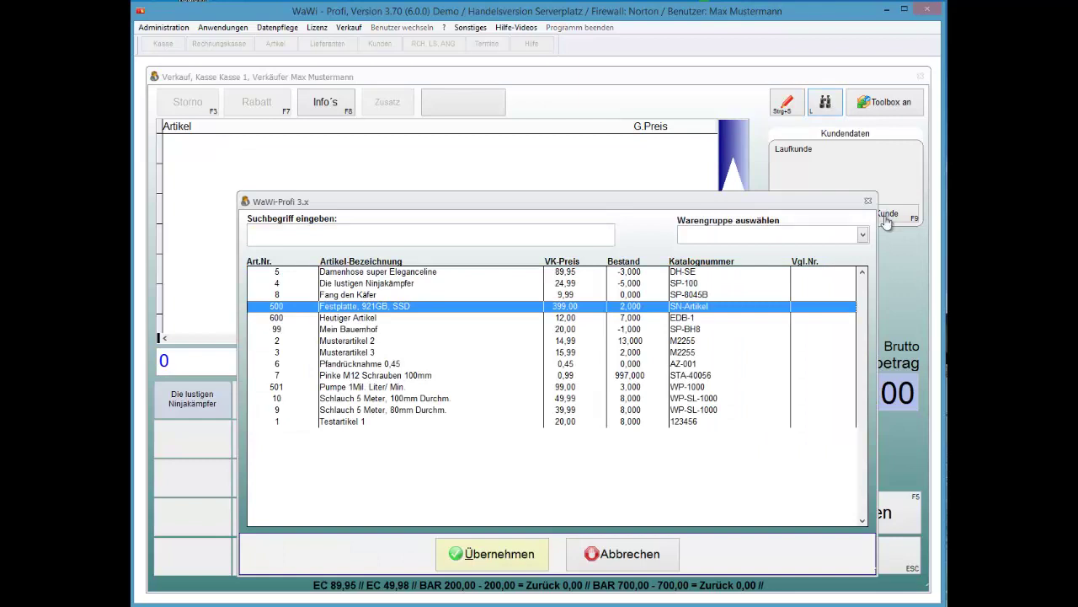
key("Return")
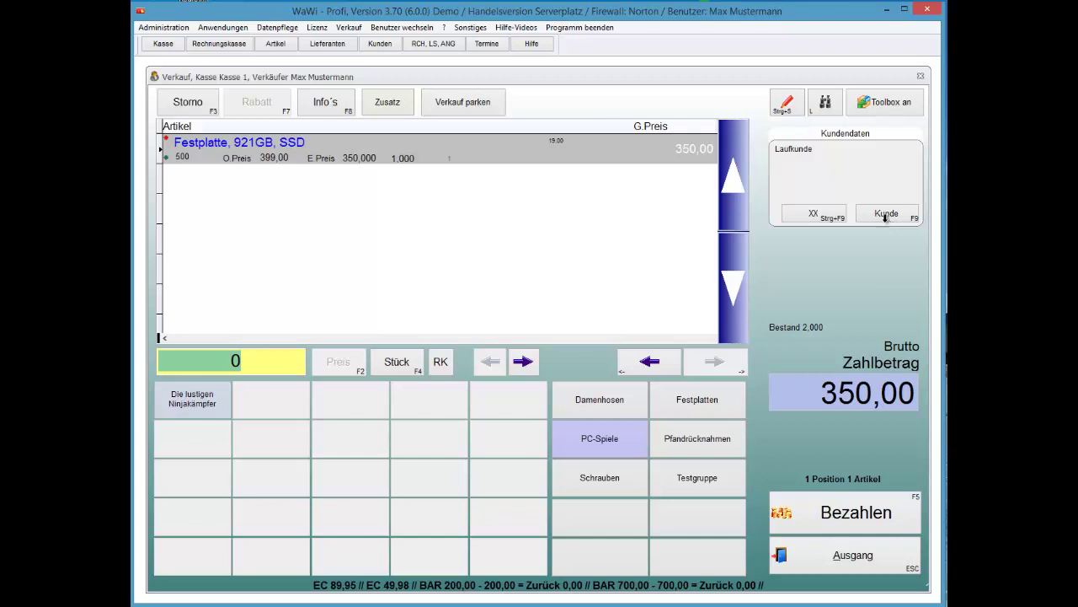
key("F3")
Leave the cash register and open the Angebote list in the RCH, LS, ANG overview
key("Escape")
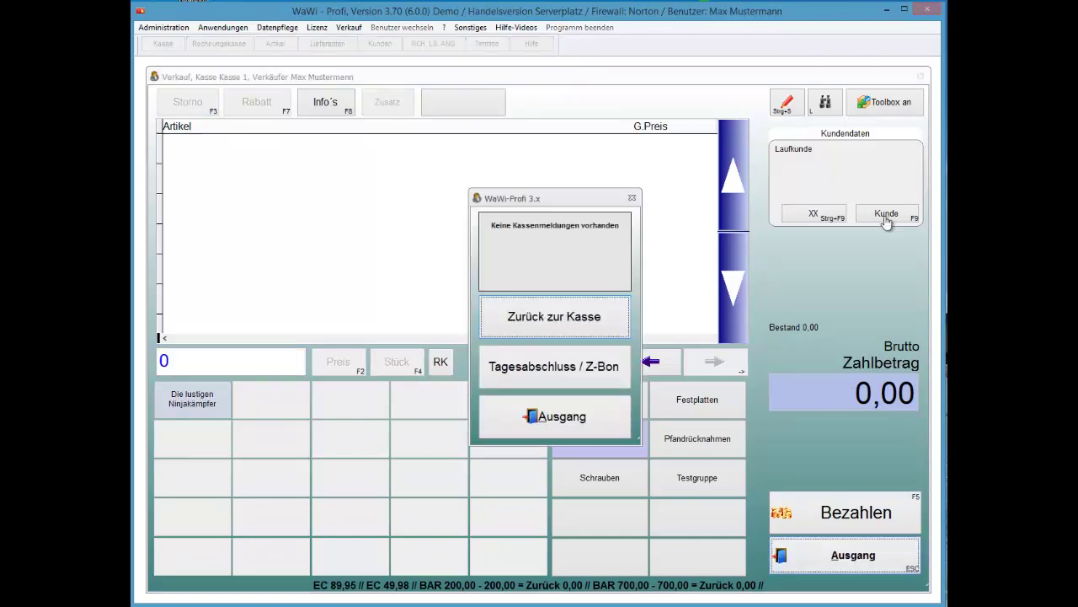
key("Escape")
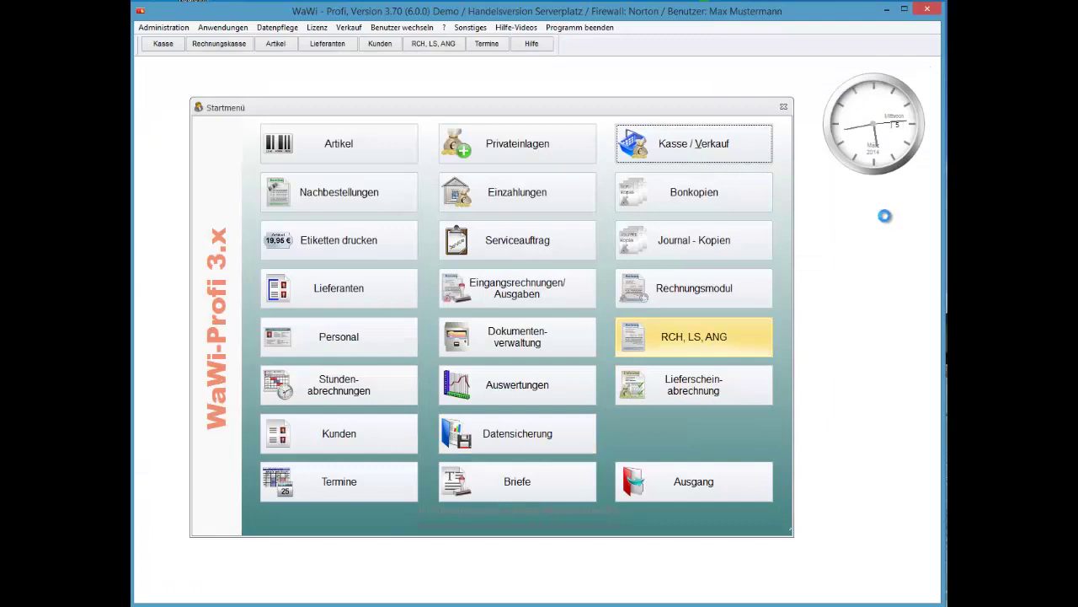
key("alt+r")
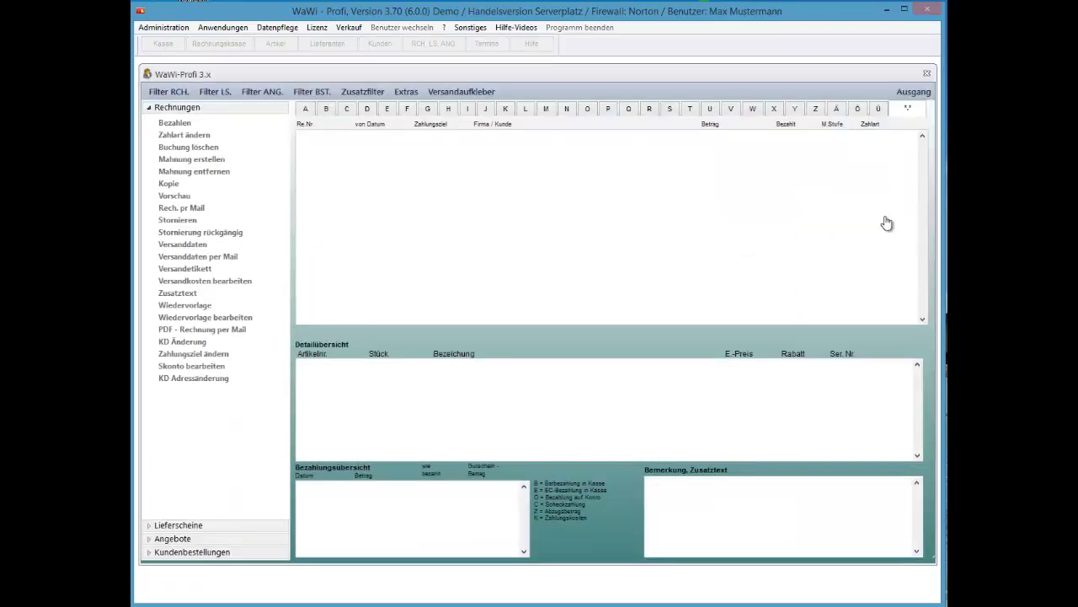
key("alt+a")
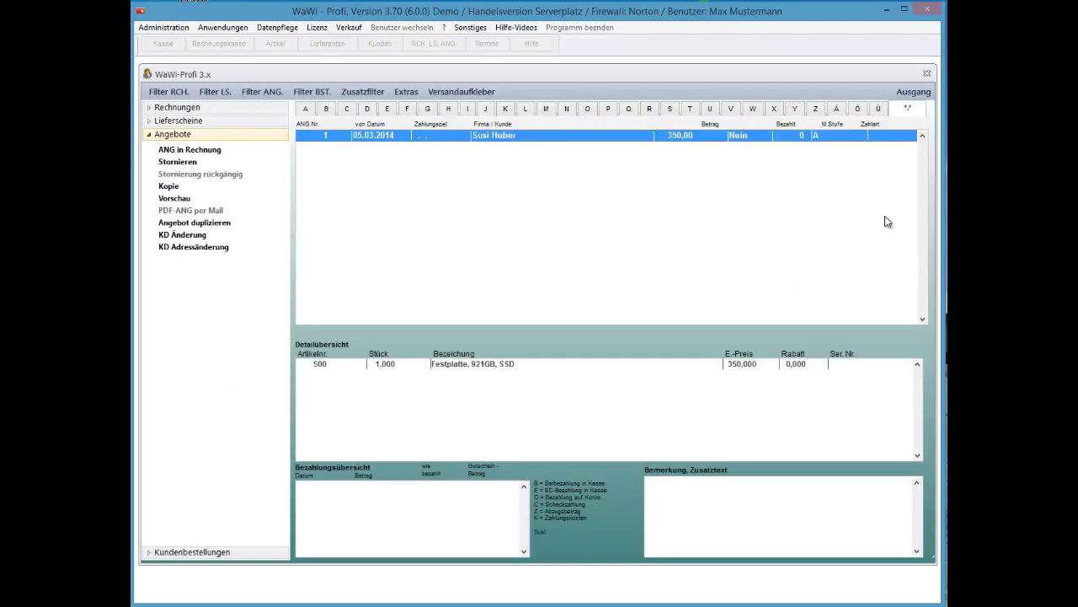
Preview Angebot 1, check whether its hard disk line carries a serial number, and close the preview
key("Tab")
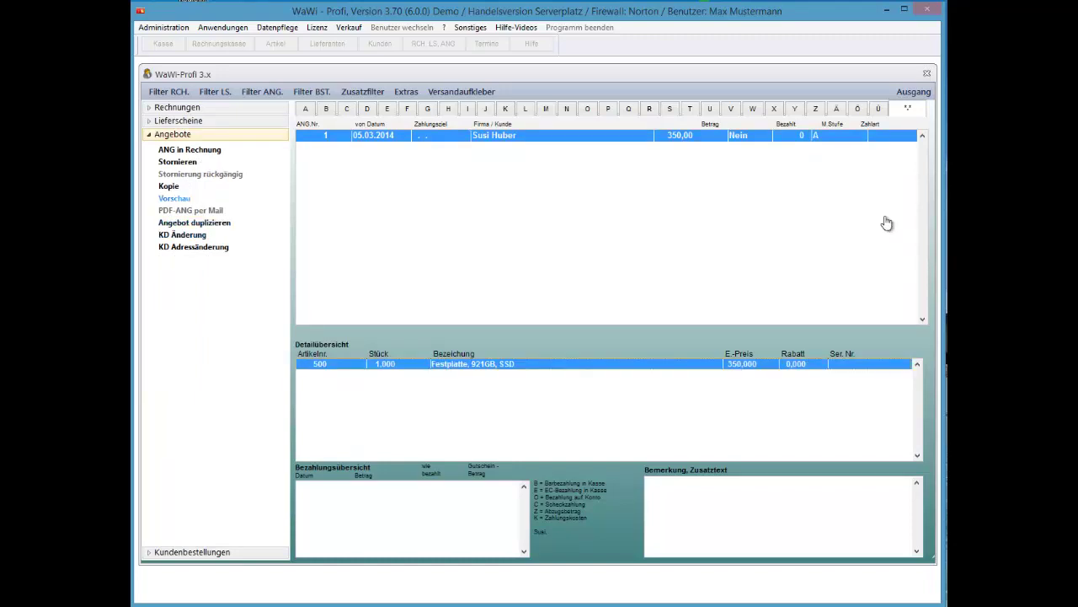
key("Return")
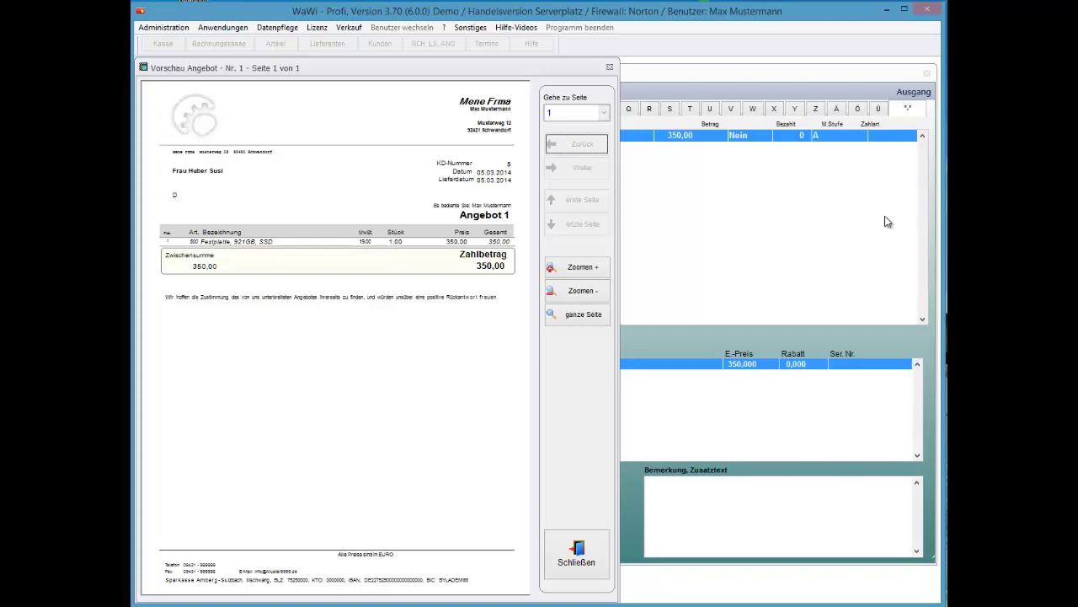
key("Escape")
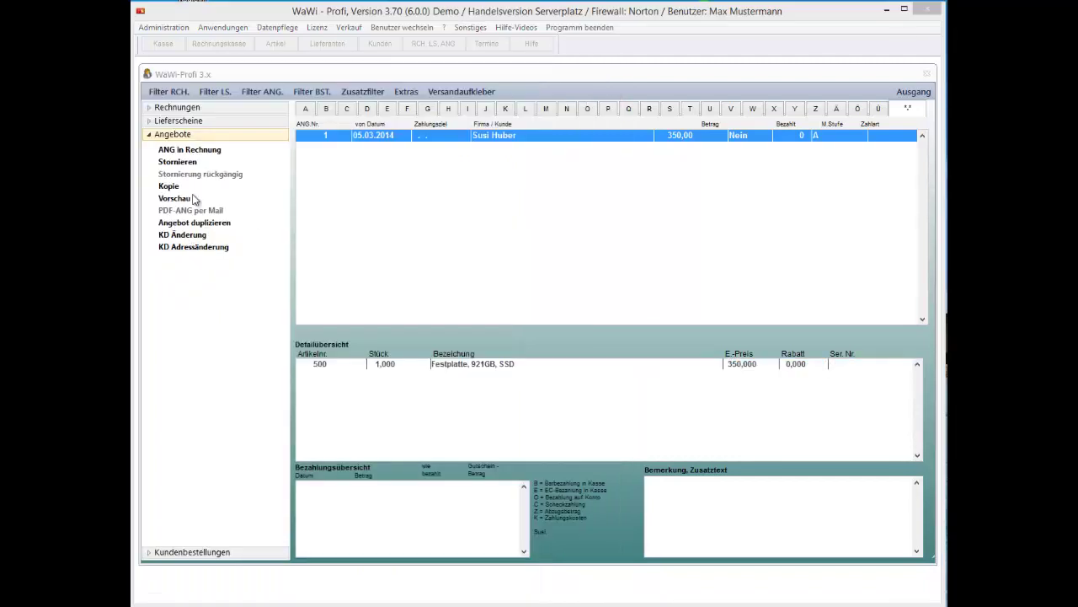
Check the payment types offered for converting Angebot 1 into an invoice, cancel the conversion and close the document overview
left_click(201, 151)
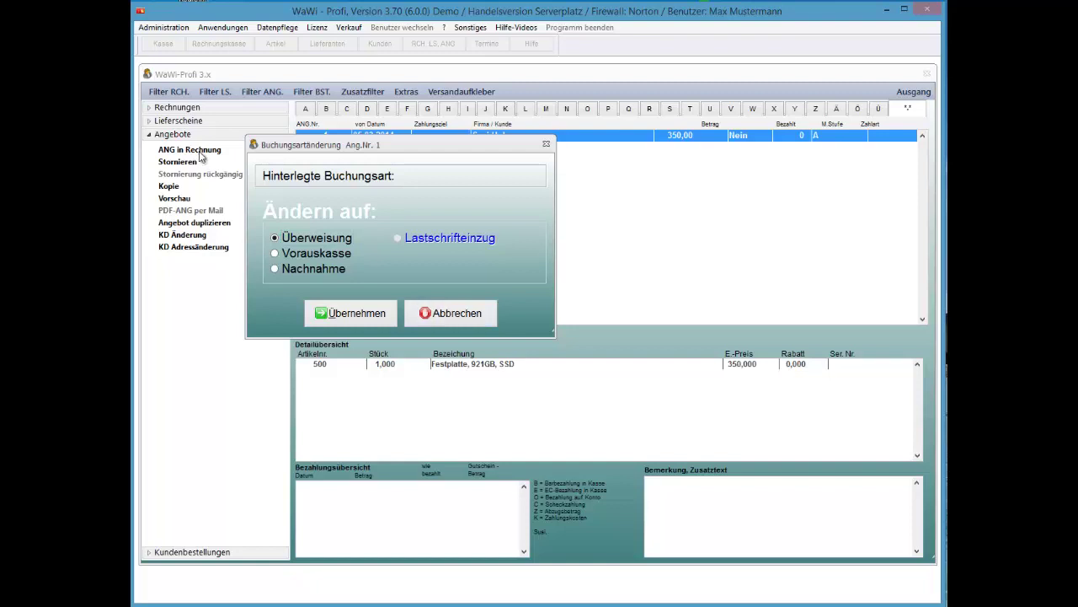
key("Escape")
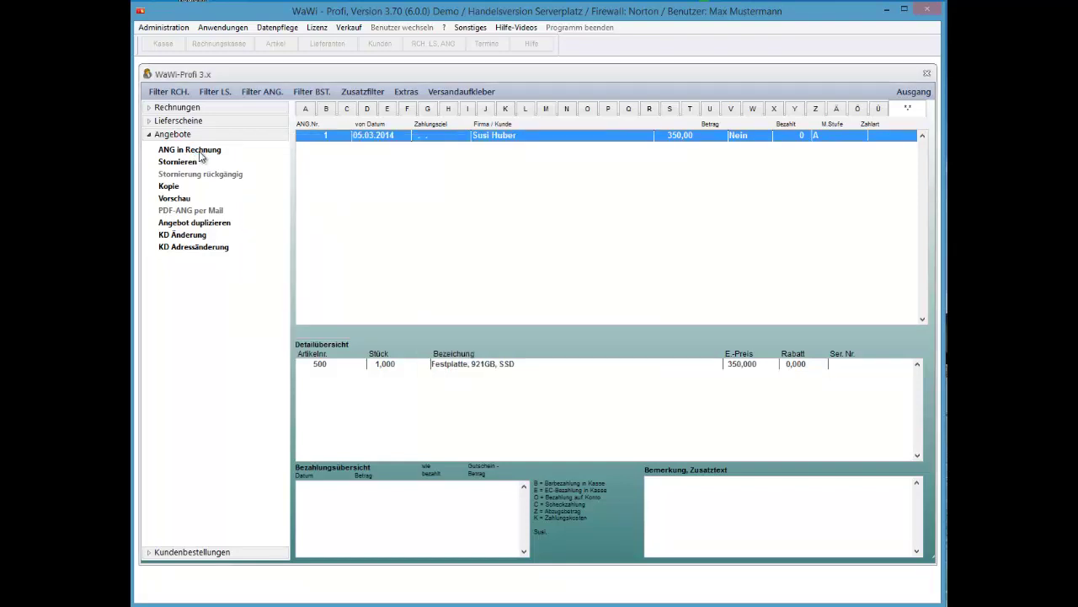
key("Escape")
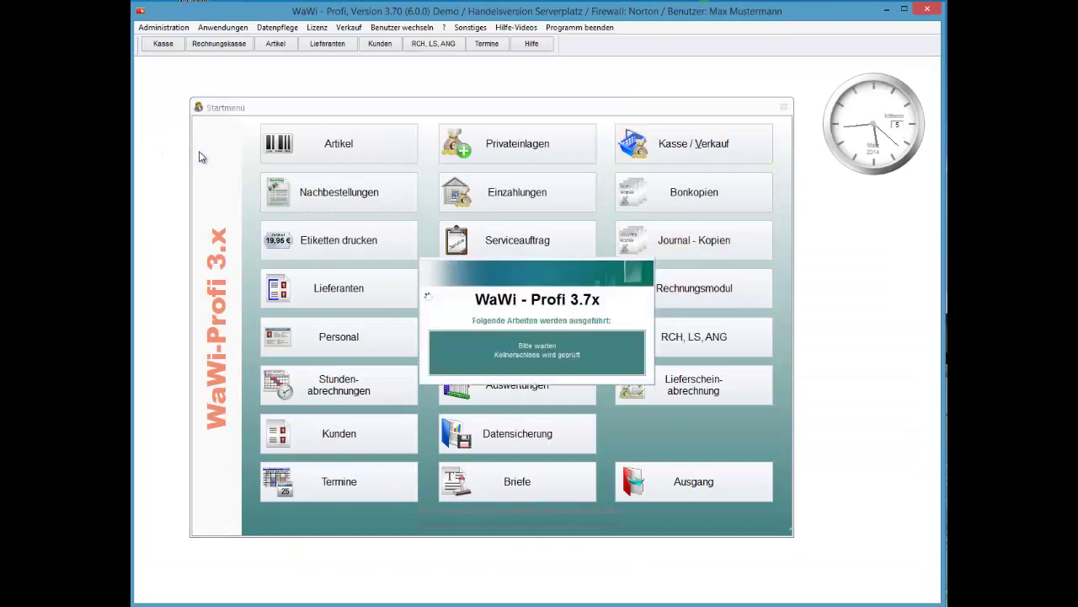
In the cash register, start a sale of Festplatte, 921GB, SSD from the article search and assign the first listed customer
key("Return")
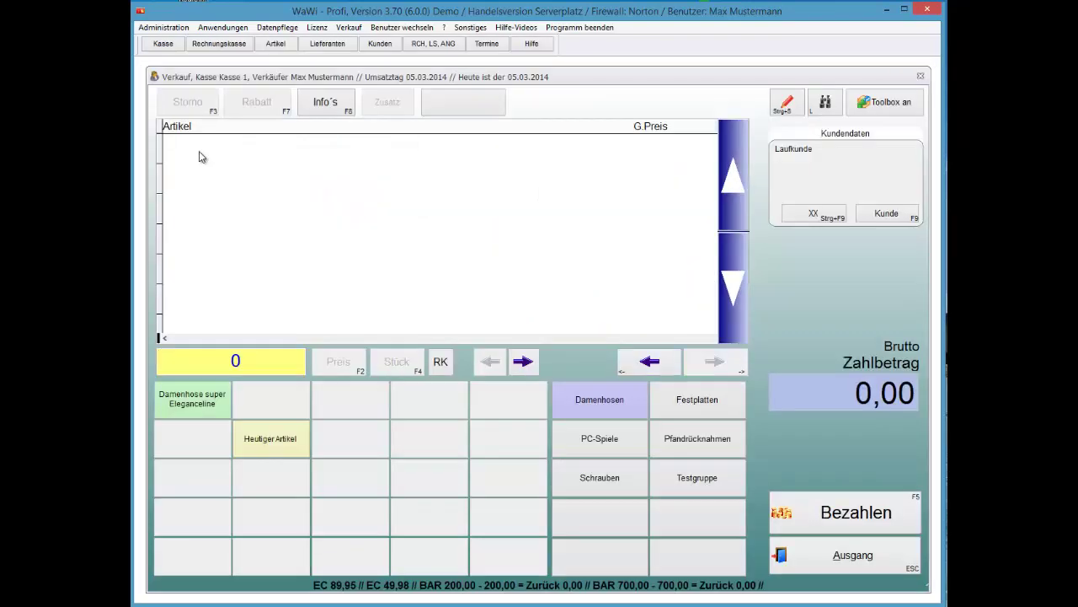
key("l")
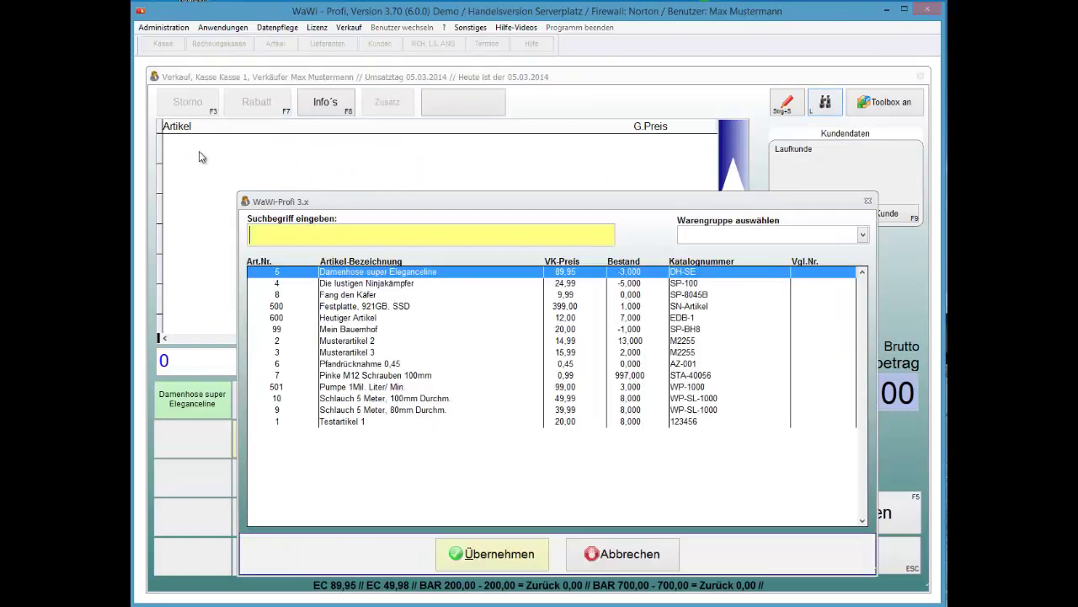
key("Down")
key("Down")
key("Down")
key("Tab")
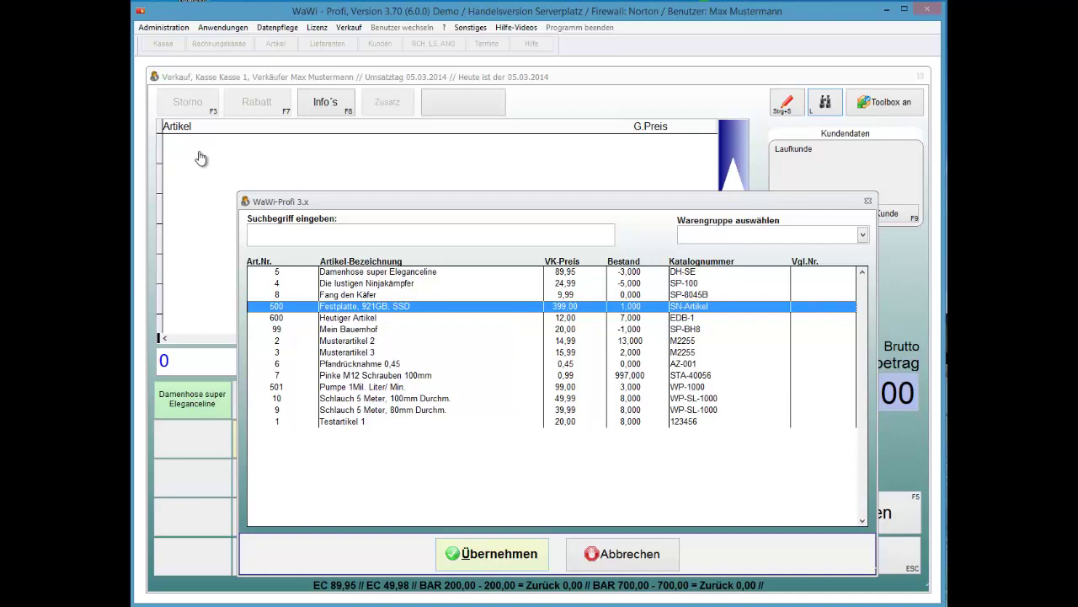
key("Return")
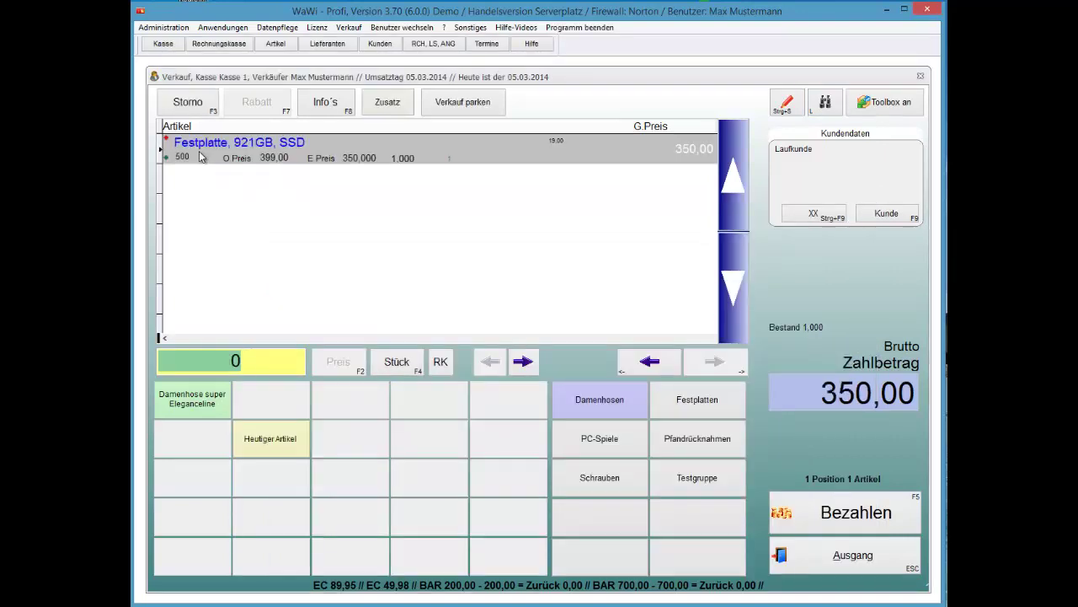
key("F9")
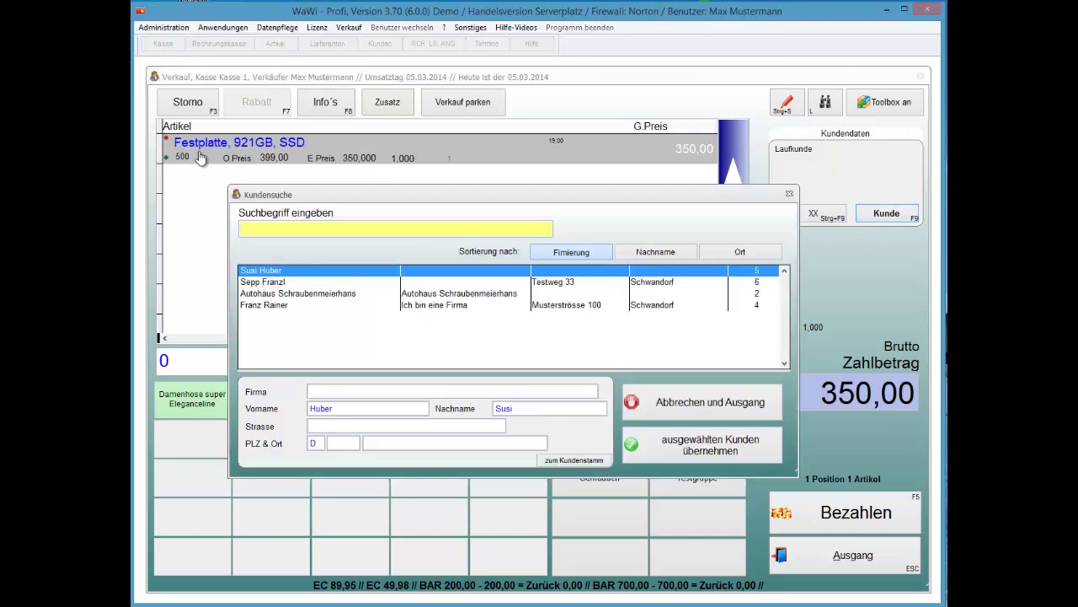
key("Return")
key("F5")
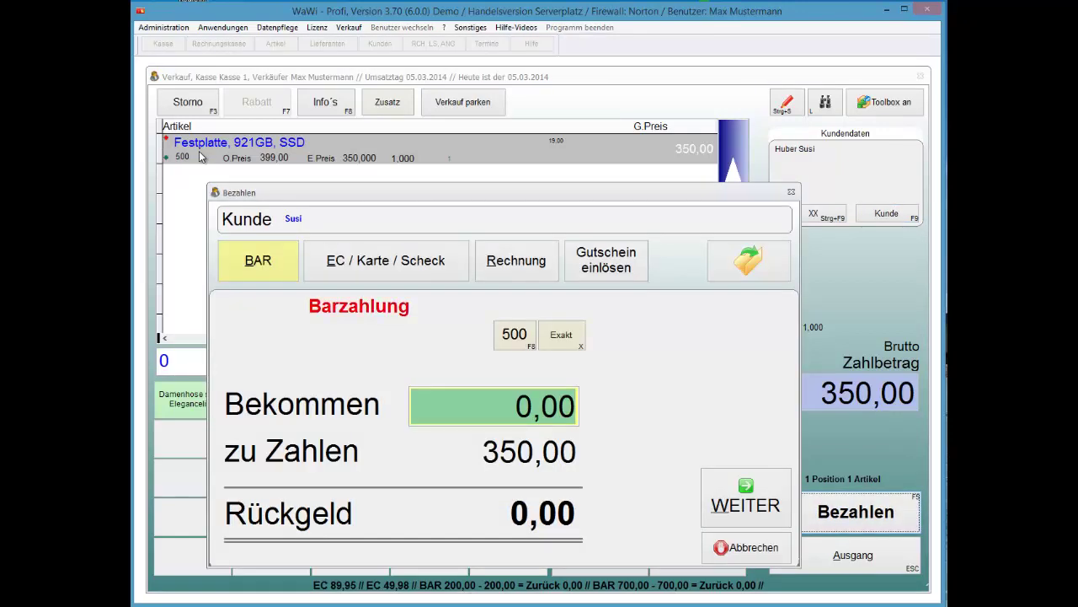
key("Tab")
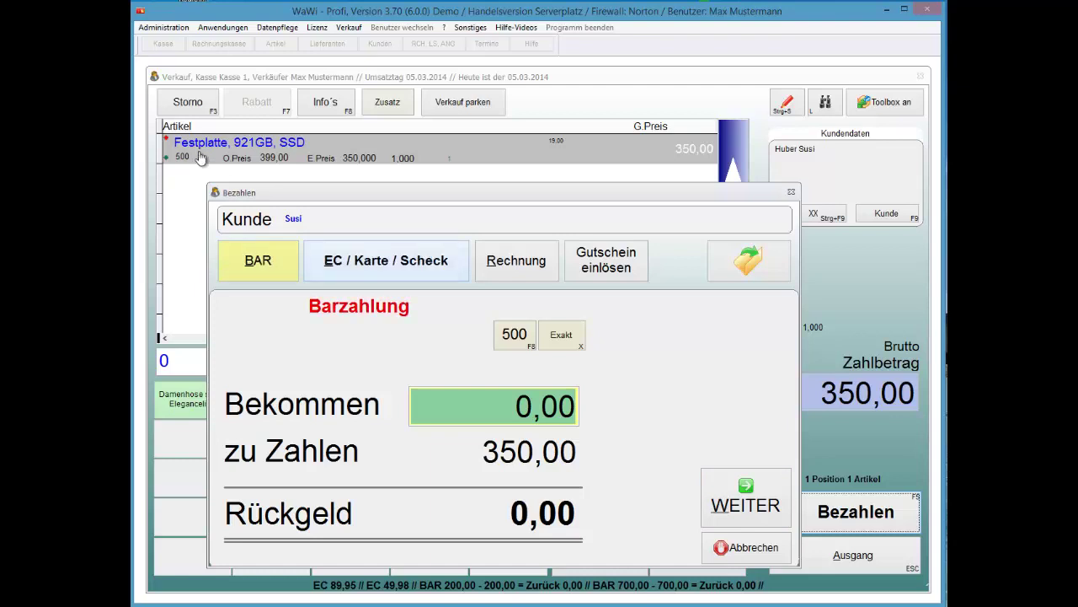
key("Tab")
key("Tab")
key("Tab")
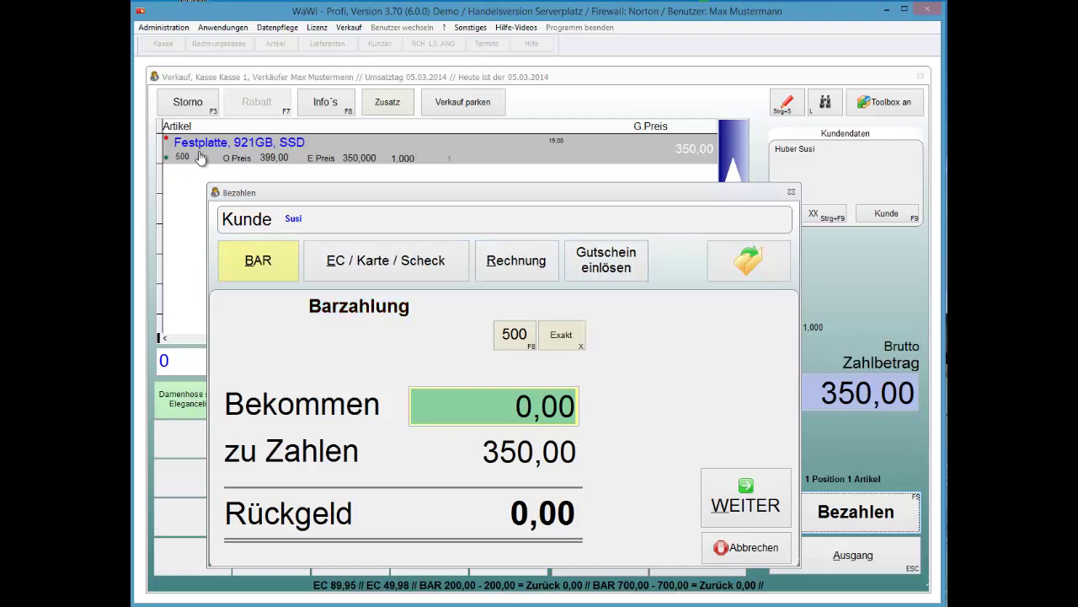
key("Return")
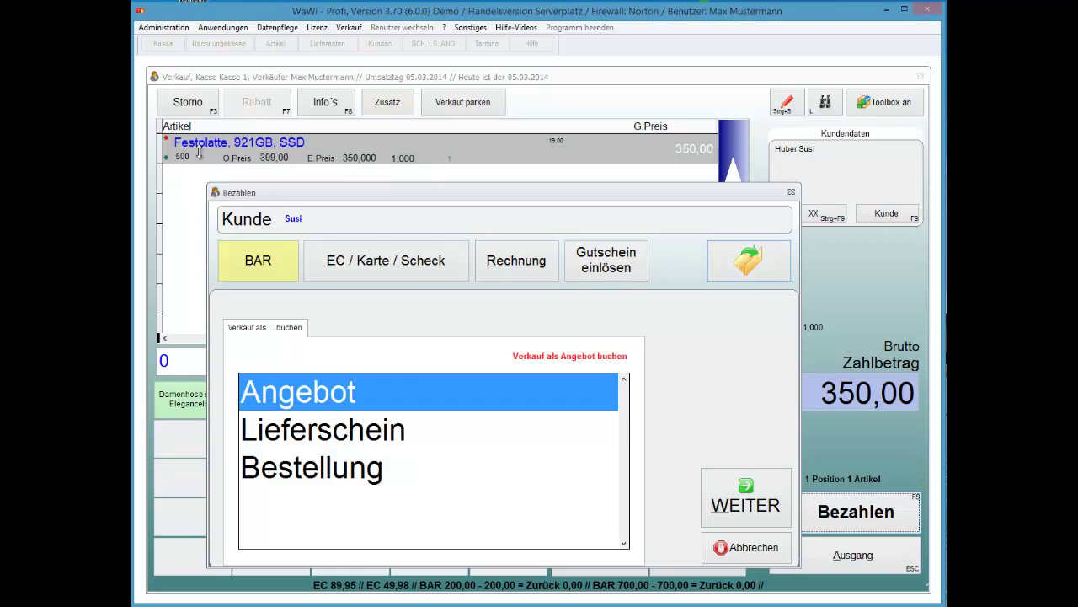
key("Tab")
key("Return")
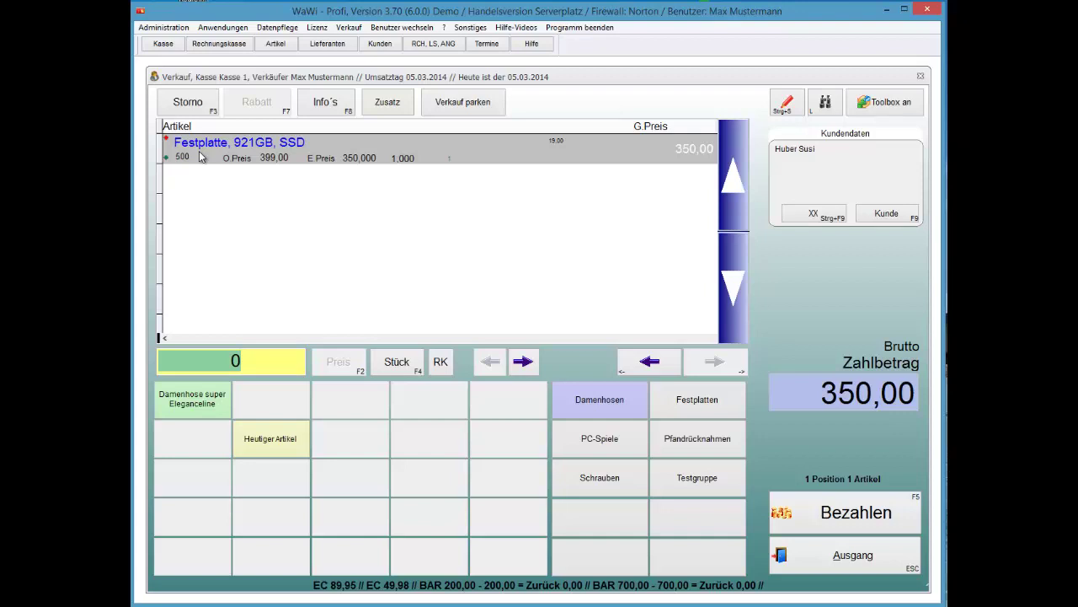
Book the hard disk sale as a Rechnung with the delivery option andere and complete the payment
key("F5")
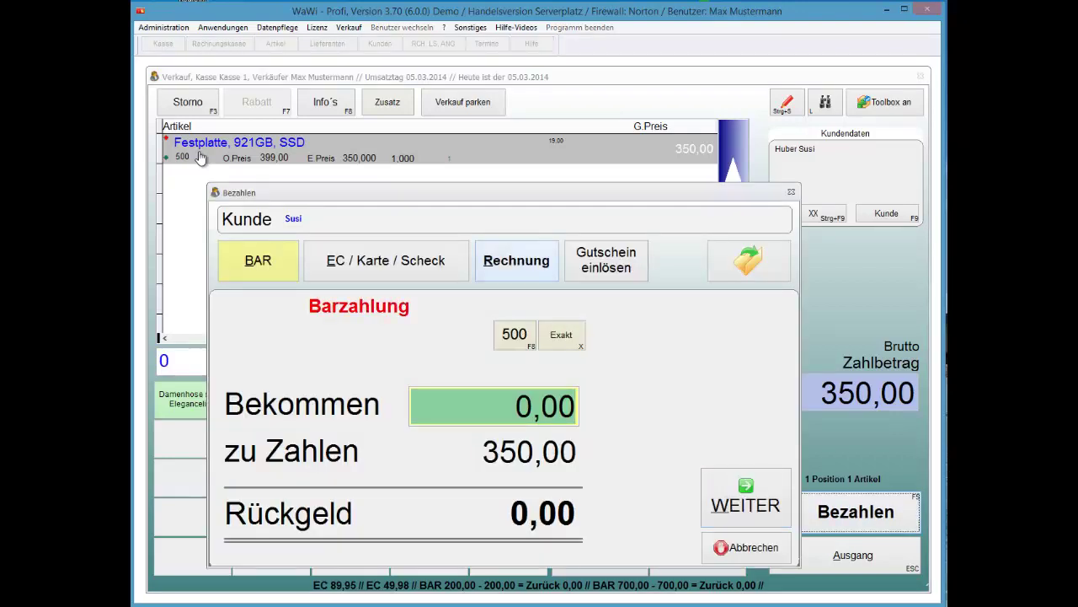
key("alt+r")
key("alt+a")
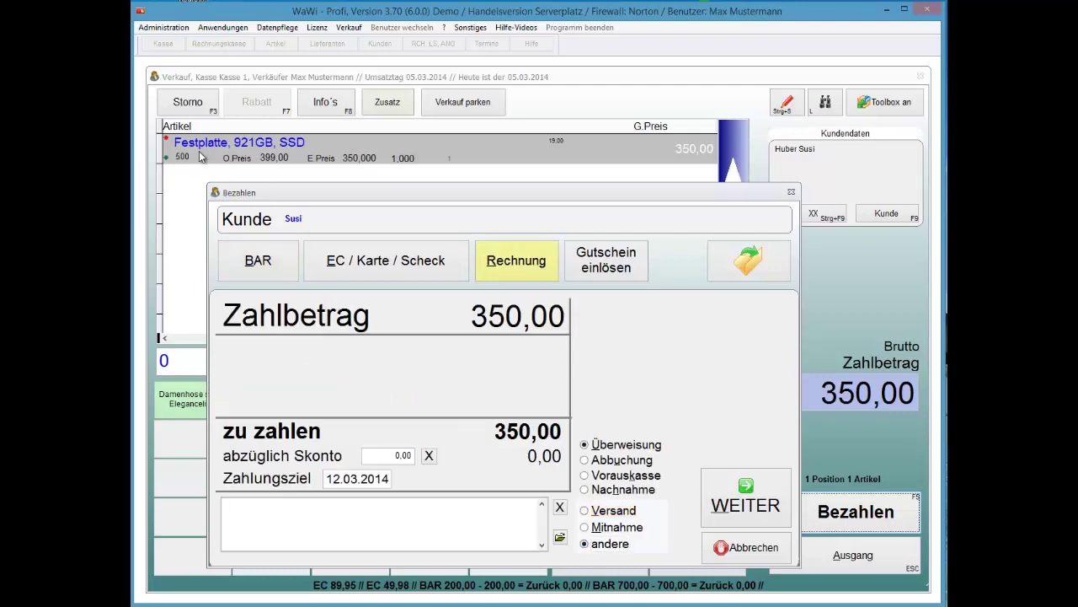
key("alt+w")
key("Return")
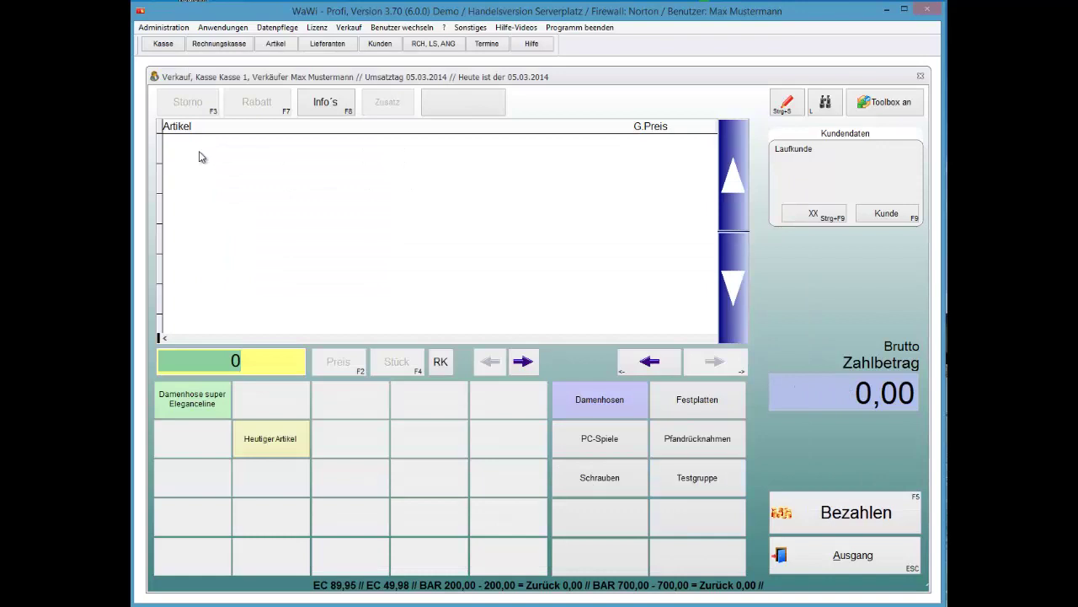
Leave the cash register and open the Rechnungen list in the RCH, LS, ANG overview
key("Escape")
key("Return")
key("Right")
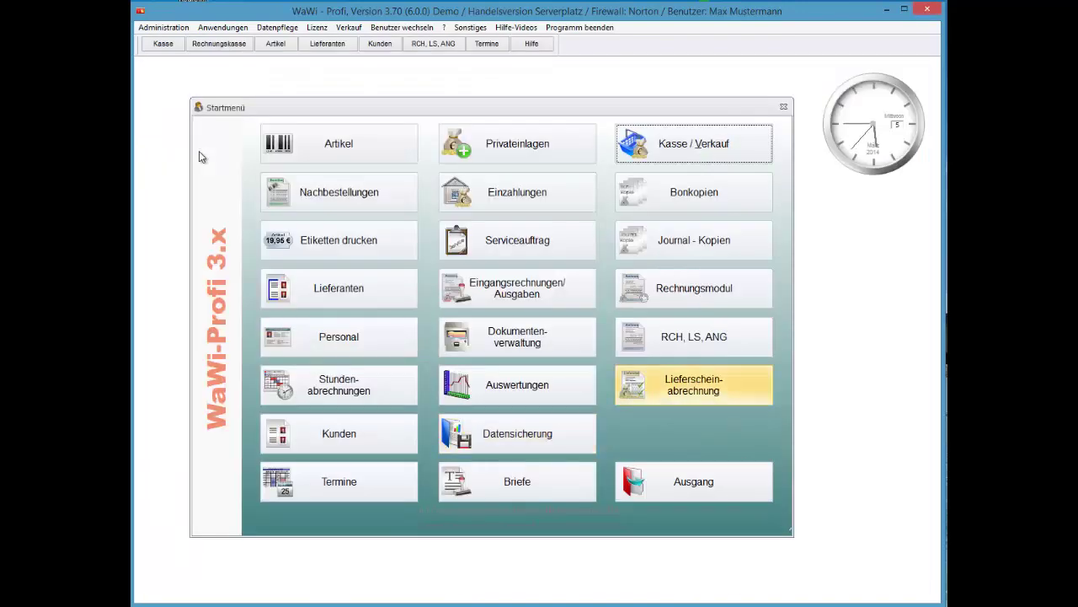
key("Up")
key("Return")
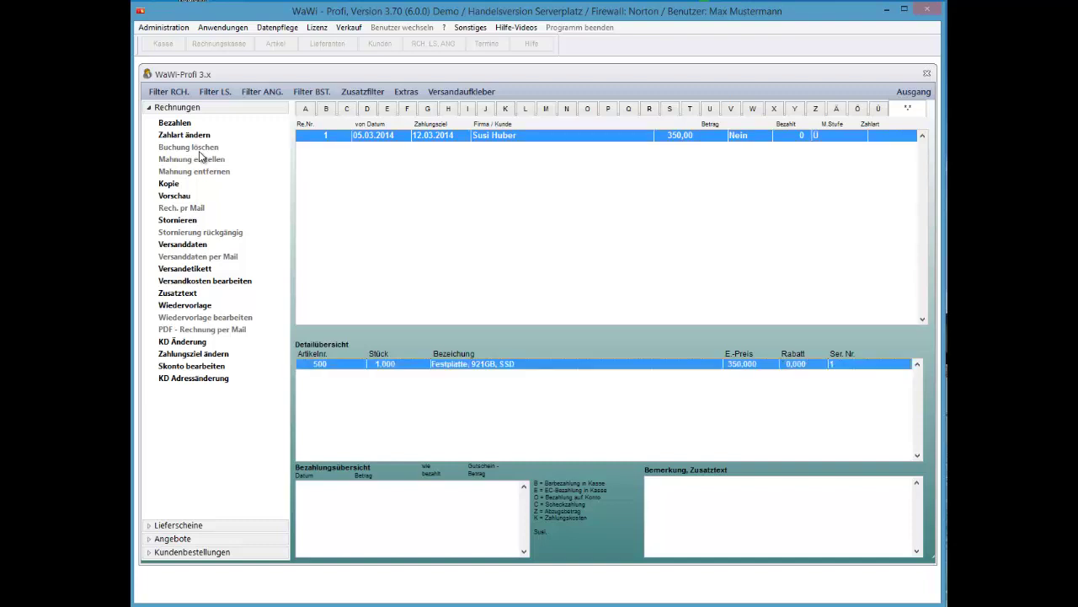
View the Seriennummer entry for the Festplatte, 921GB, SSD line of invoice 1 and close it without changes
key("shift+F10")
key("Down")
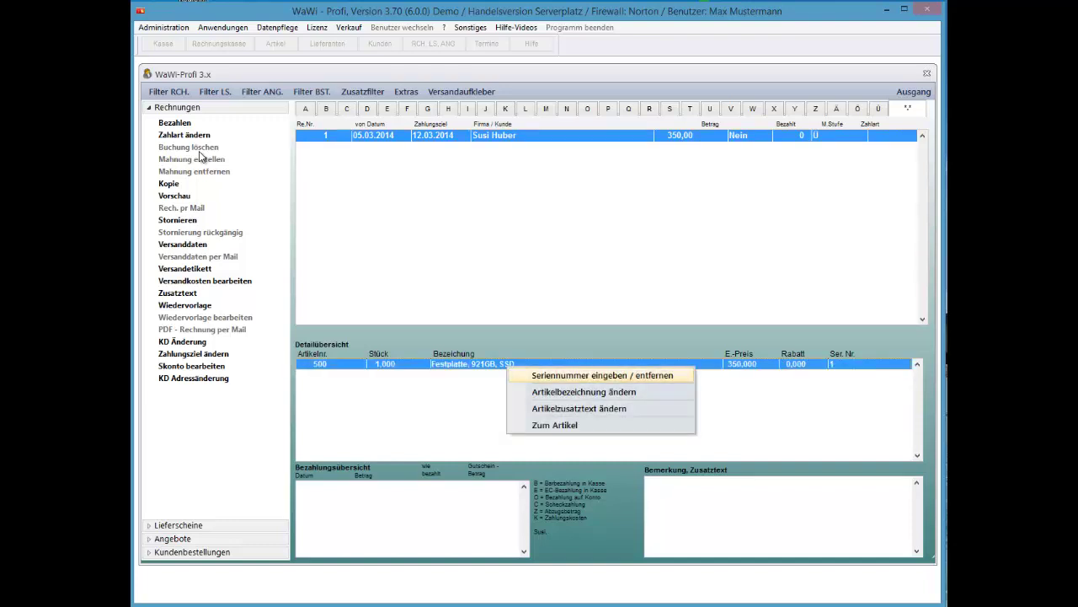
key("Return")
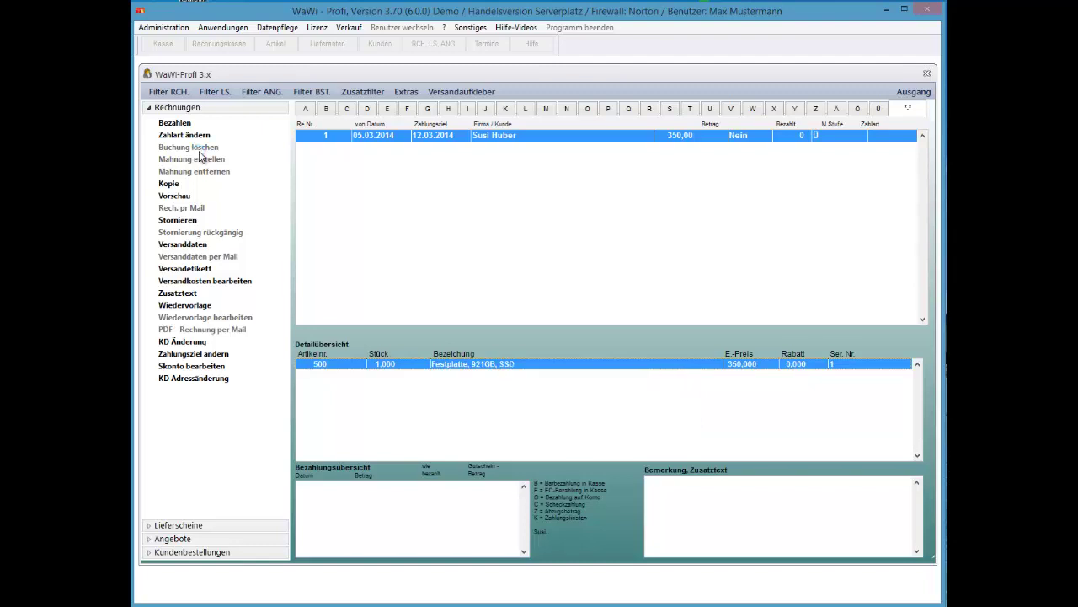
key("shift+F10")
key("Down")
key("Return")
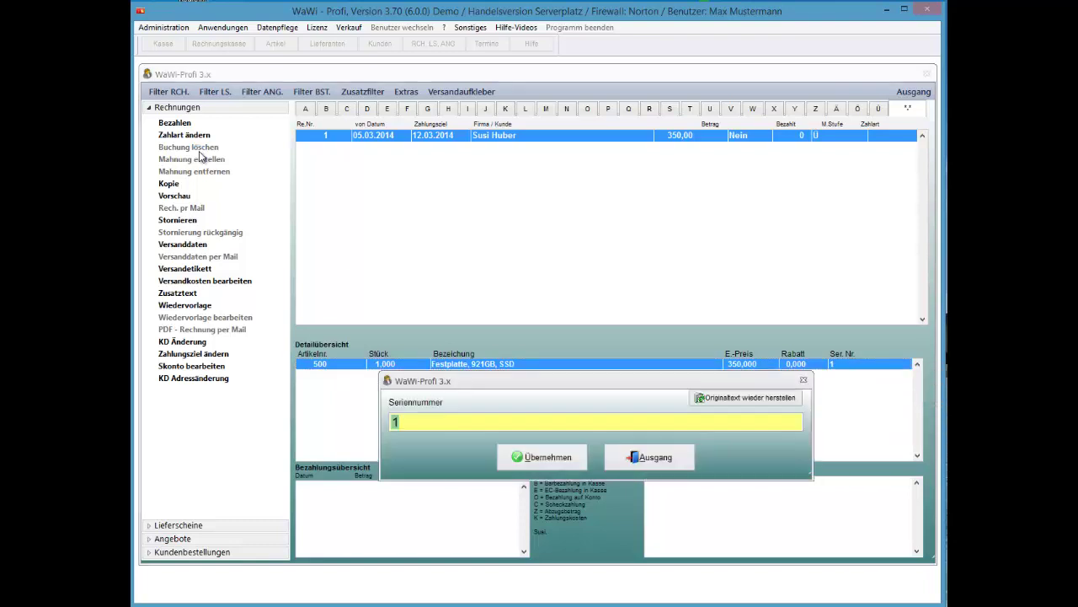
key("Escape")
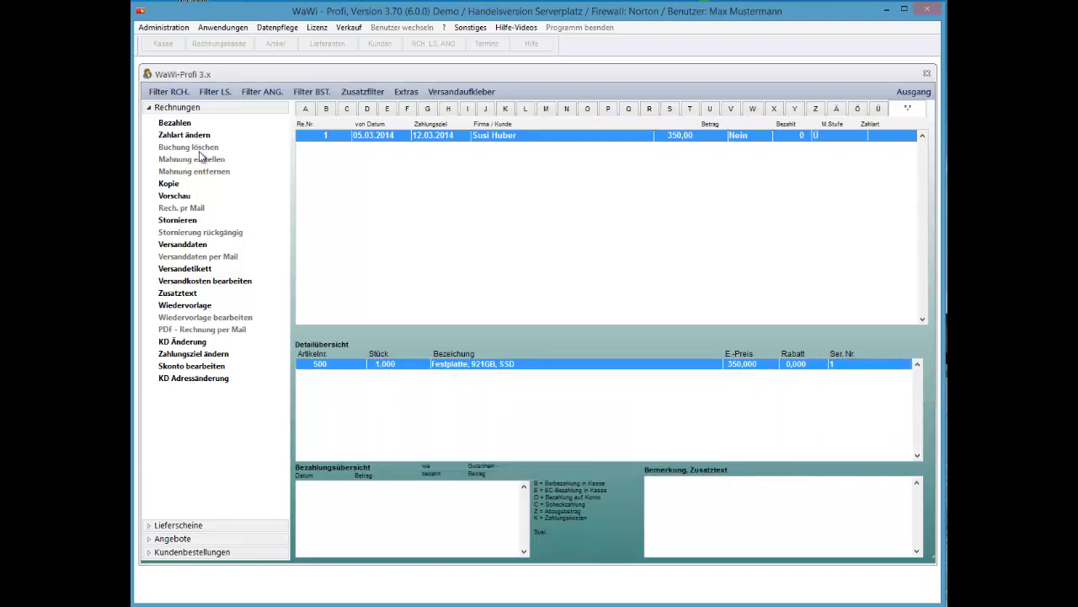